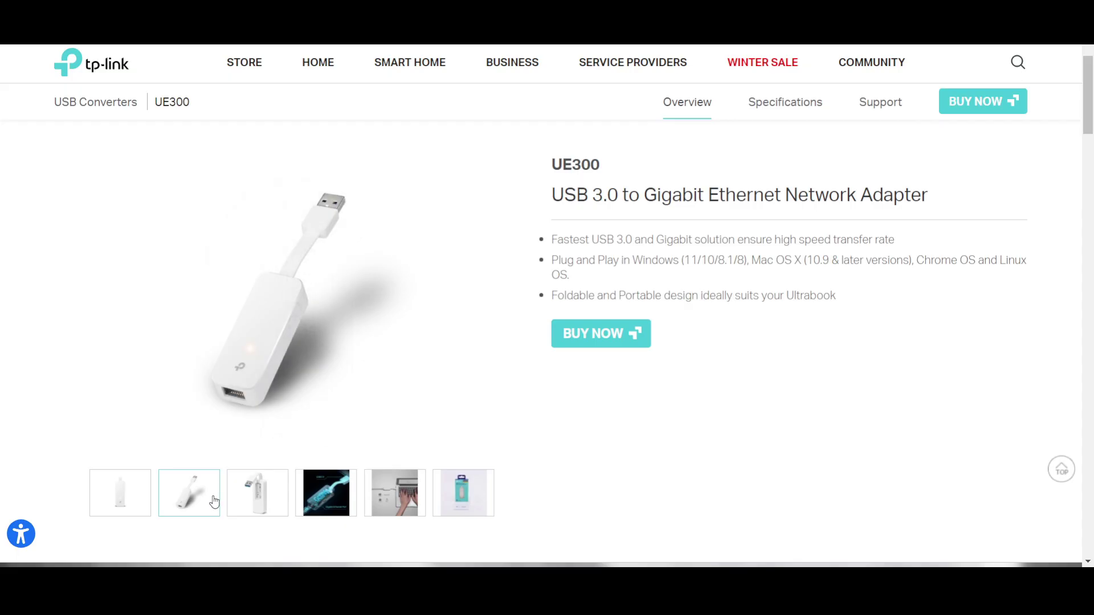
- Browse the UE300 photos, paging the enlarged gallery to the boxed product image 6/6
left_click(146, 491)
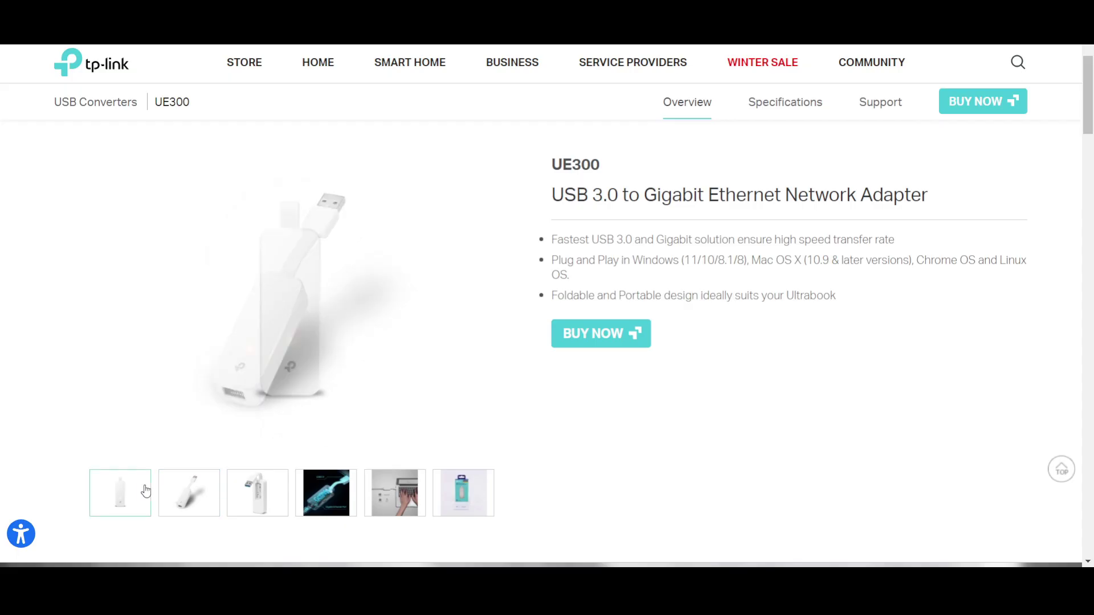
left_click(478, 505)
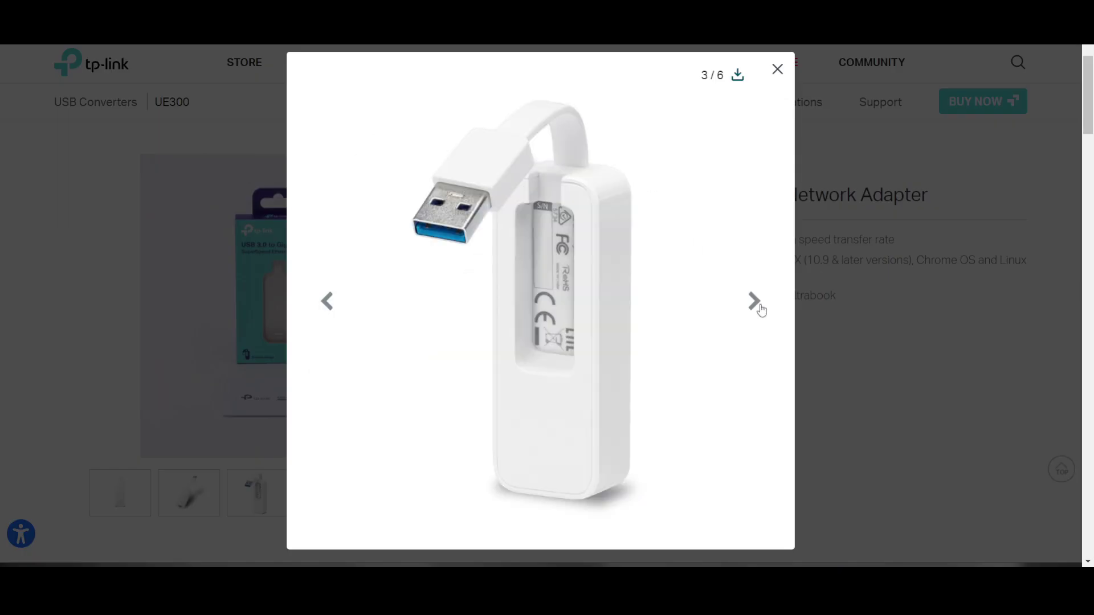
left_click(755, 302)
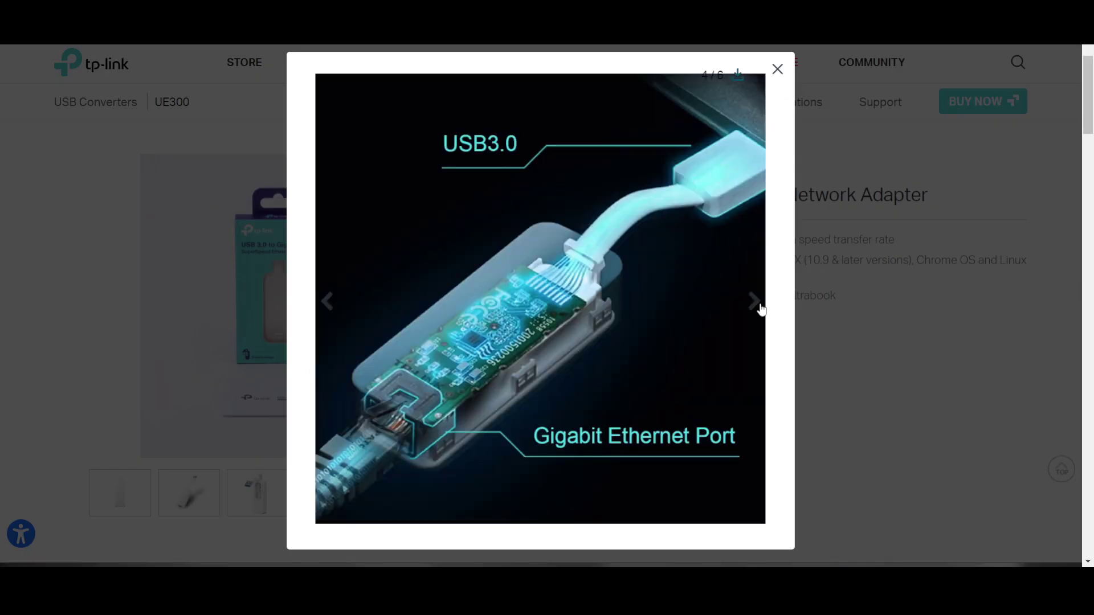
left_click(761, 310)
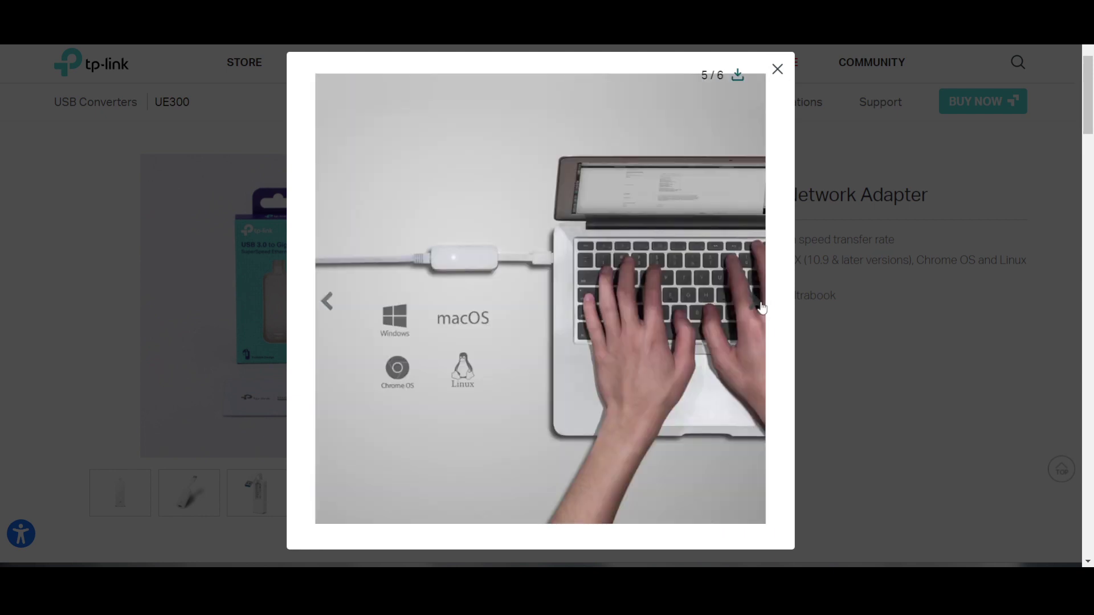
left_click(758, 307)
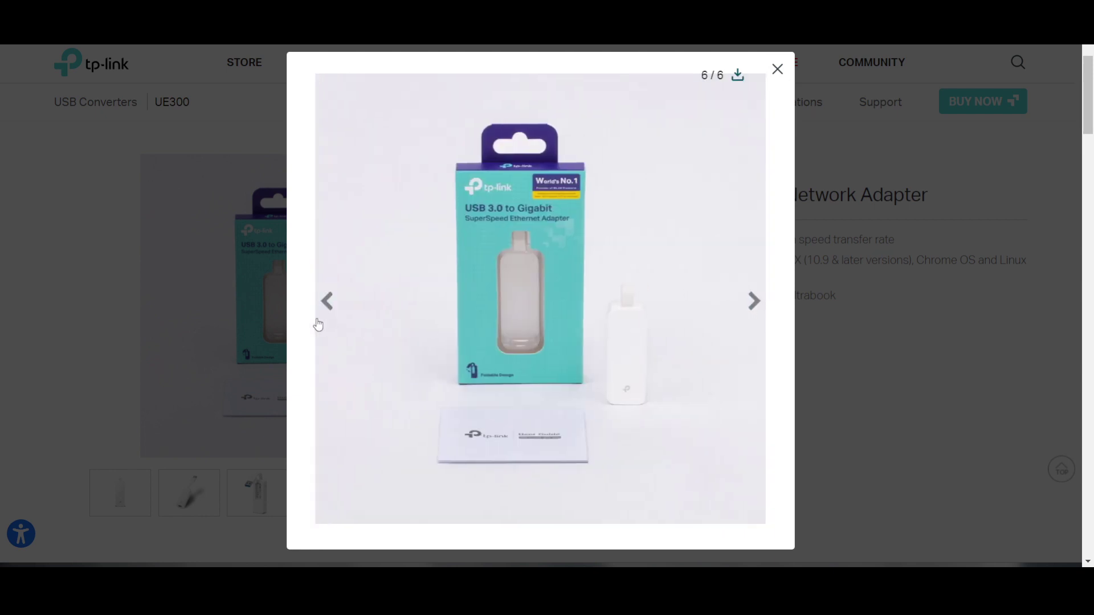
left_click(318, 320)
left_click(762, 281)
left_click(776, 73)
- Check the UE300 specifications, highlighting the 1000Mbps speed and RTL8153 chipset
left_click(777, 102)
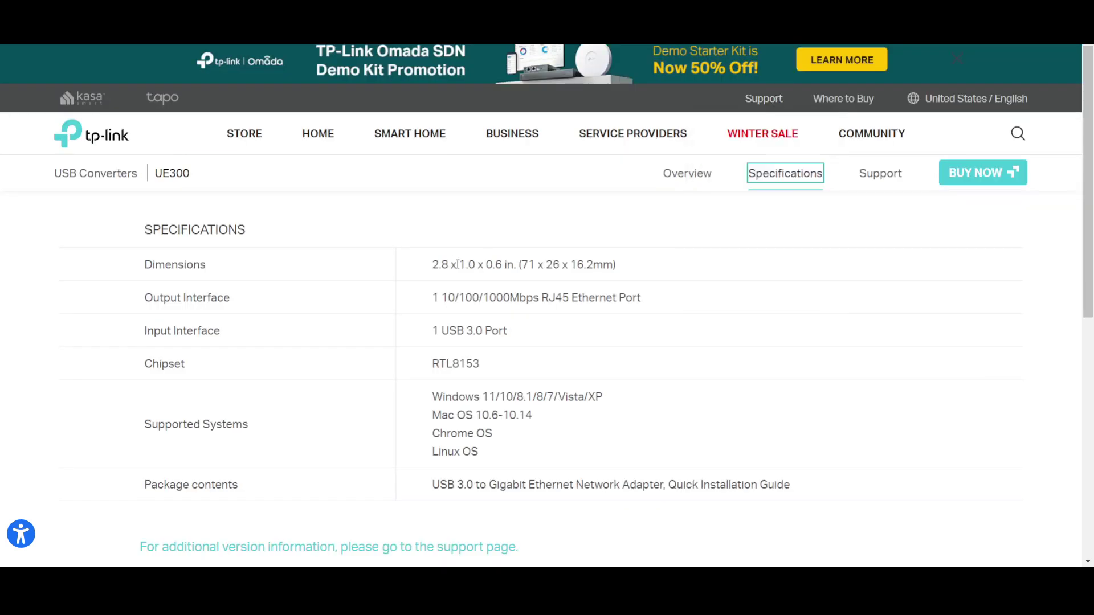
double_click(509, 298)
left_click(524, 339)
double_click(487, 366)
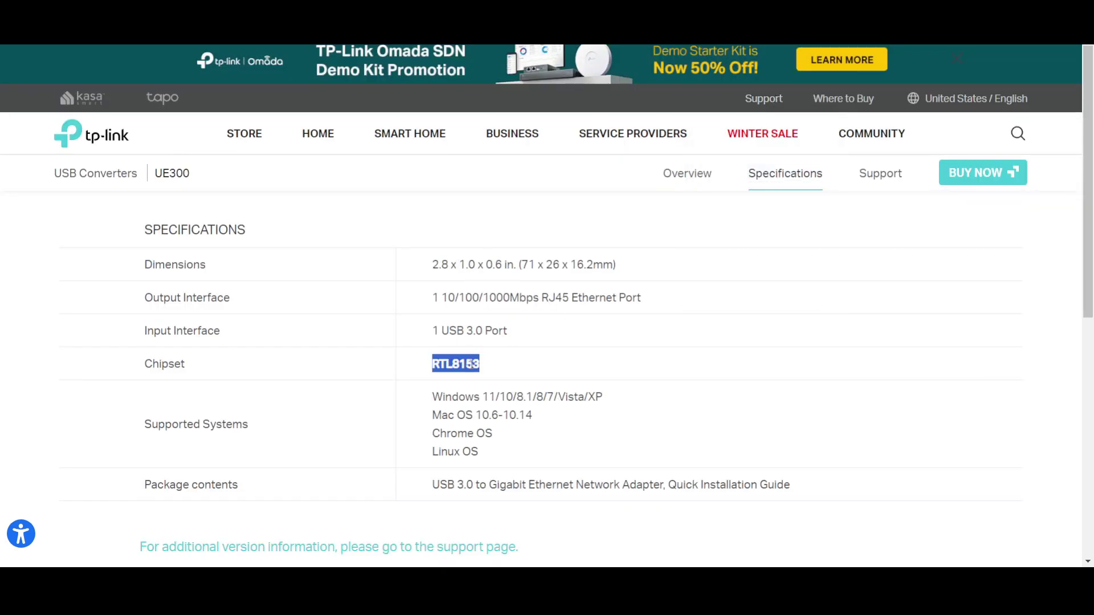
left_click(519, 397)
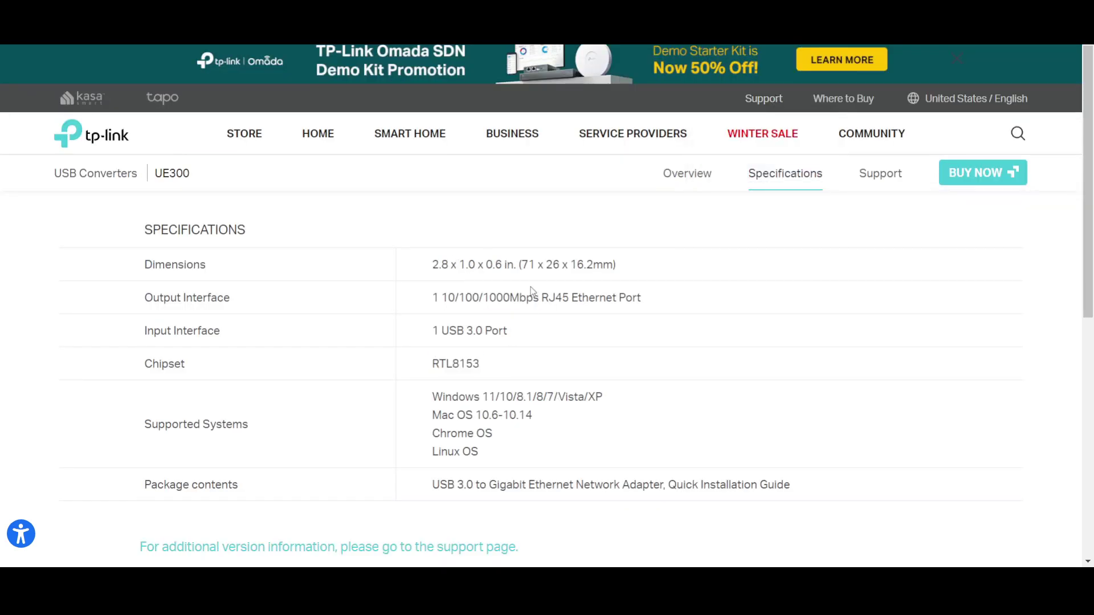
- Go to the UE300 support downloads page with hardware version V4 selected
scroll(525, 416, "down", 4)
scroll(655, 312, "up", 5)
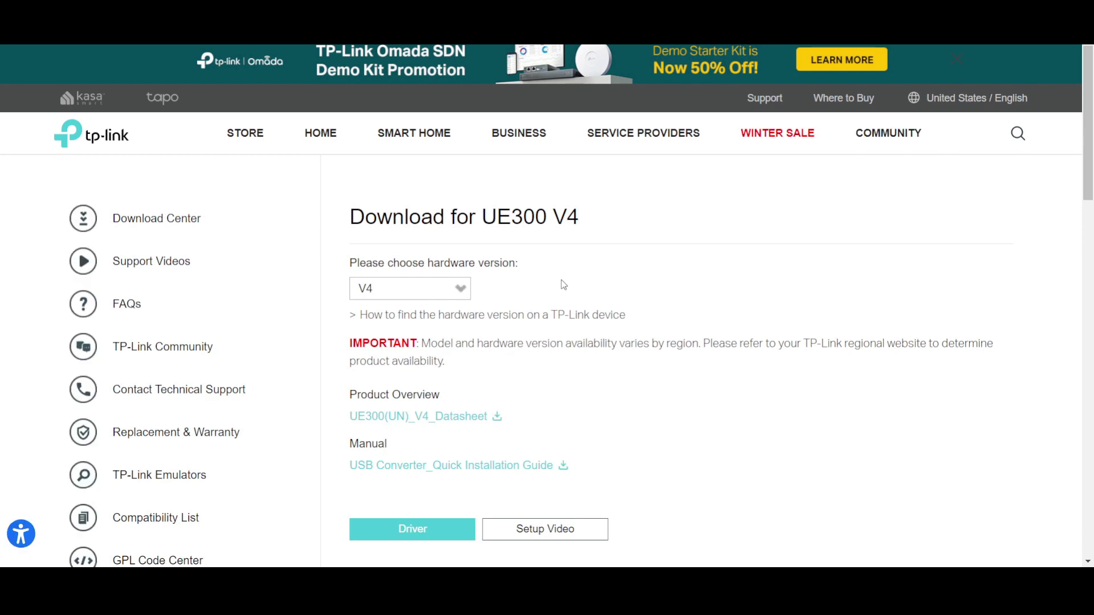
left_click(460, 290)
left_click(449, 311)
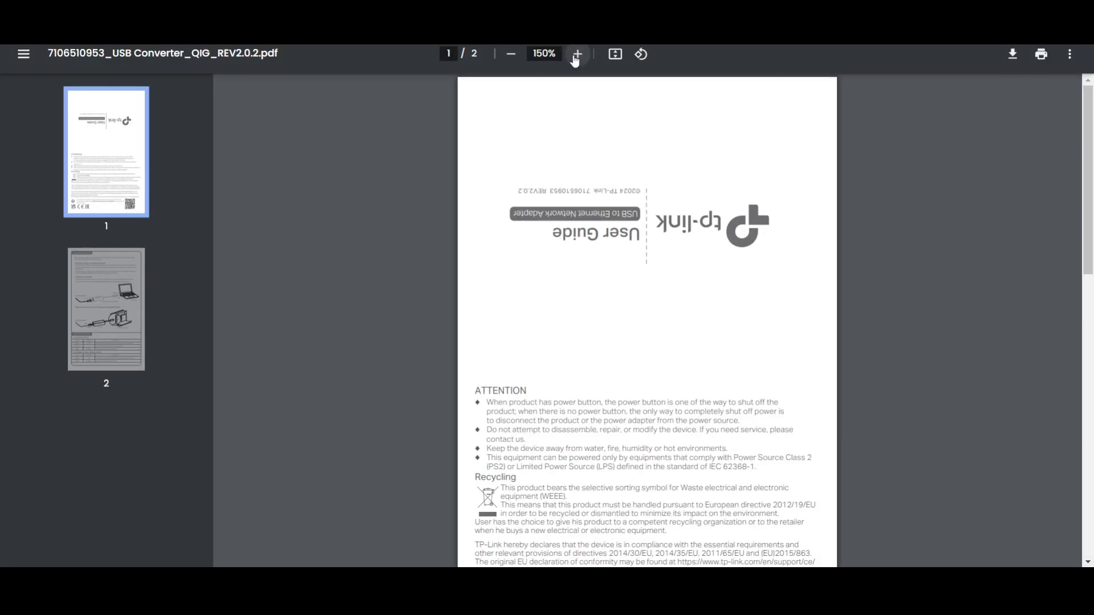
left_click(578, 54)
left_click(578, 54)
left_click(578, 53)
- Zoom the quick installation guide to 250% and scroll down to the LED Explanation tables
scroll(747, 411, "down", 3)
scroll(747, 411, "down", 4)
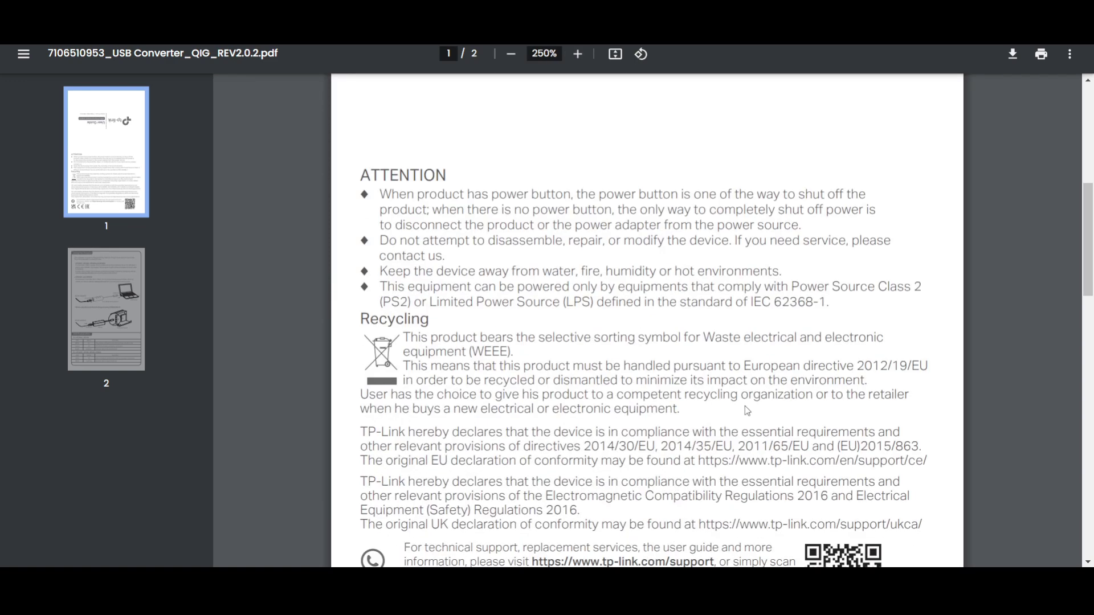
scroll(747, 411, "down", 15)
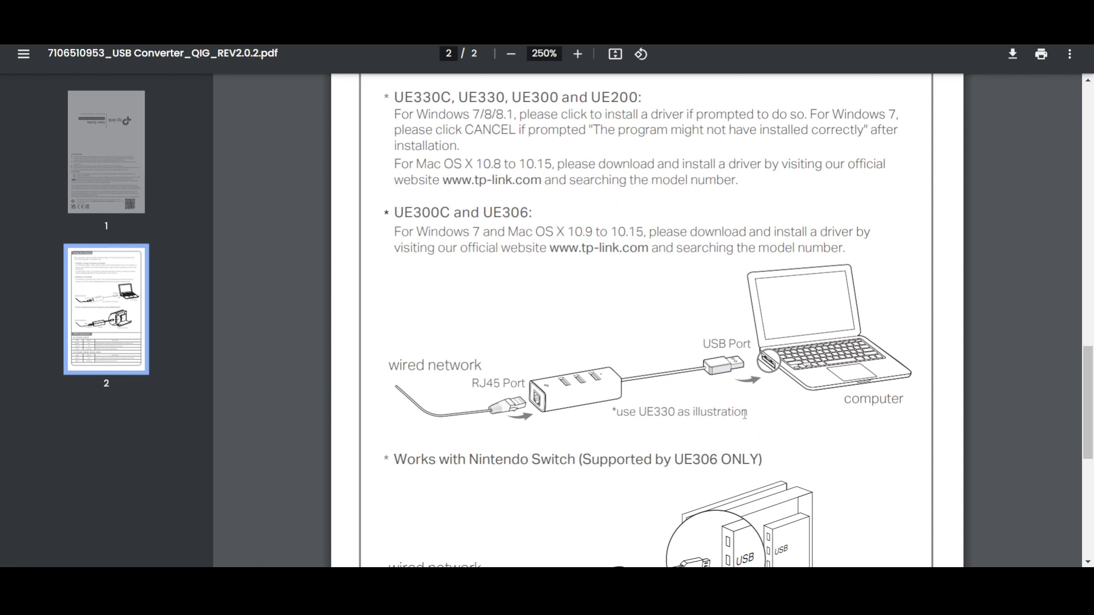
scroll(745, 414, "down", 1)
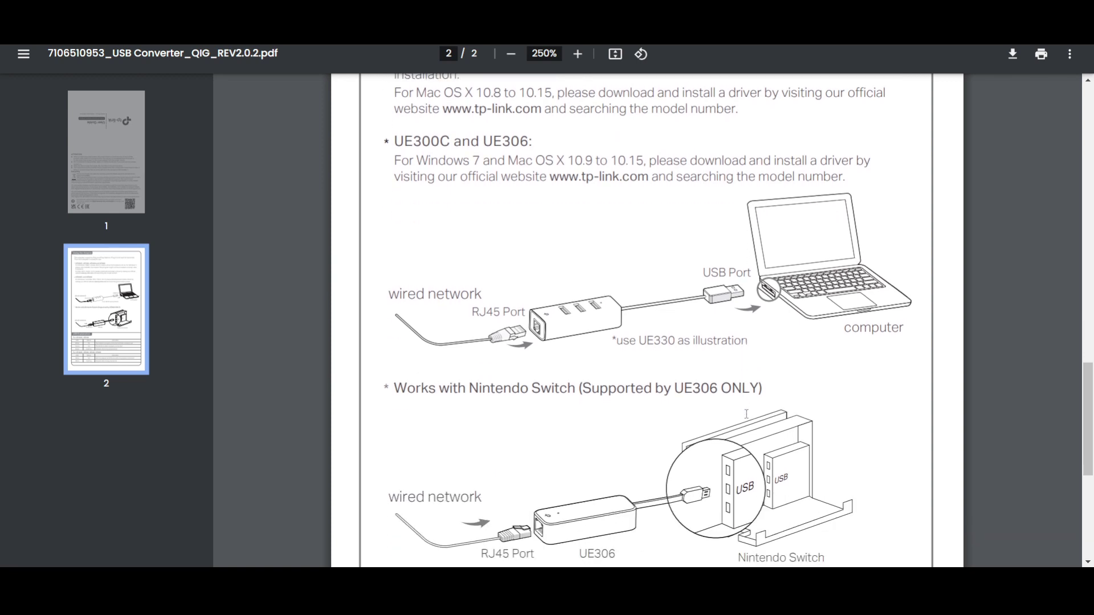
scroll(746, 414, "down", 1)
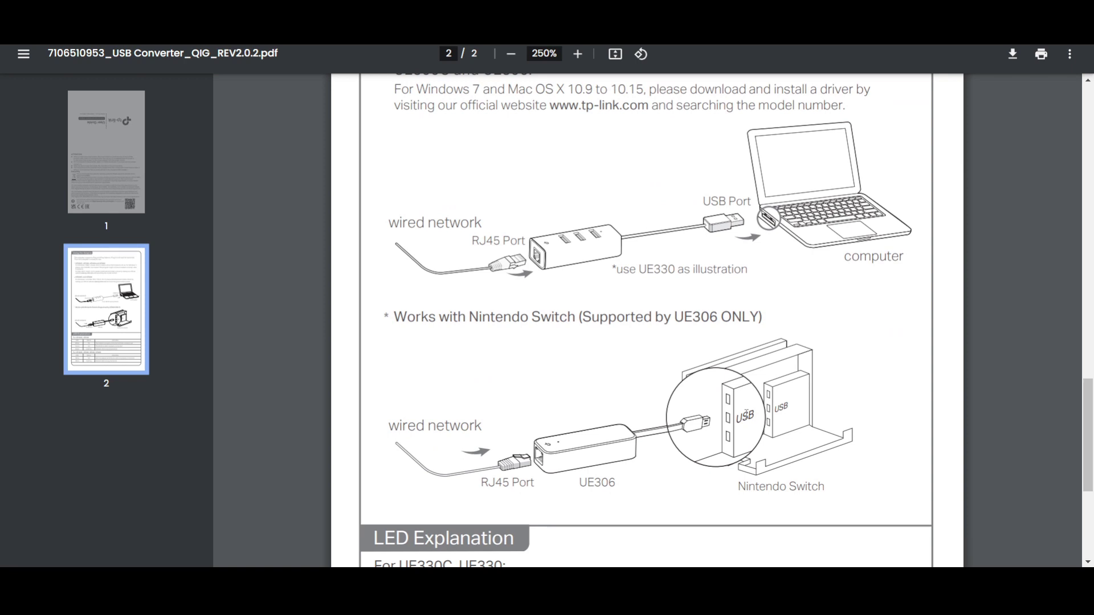
scroll(751, 400, "down", 3)
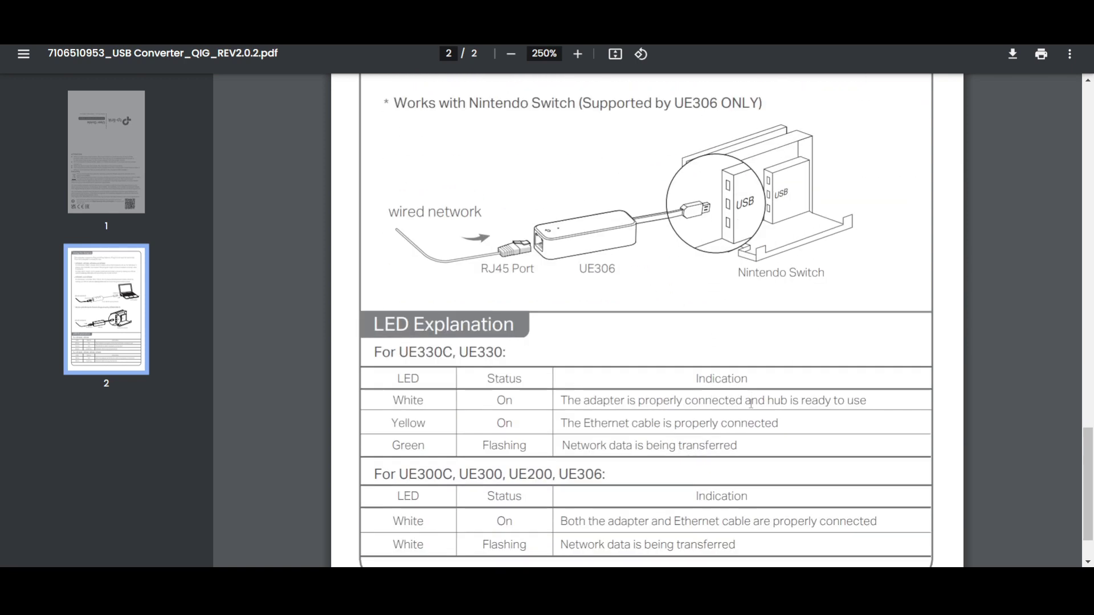
scroll(754, 396, "down", 1)
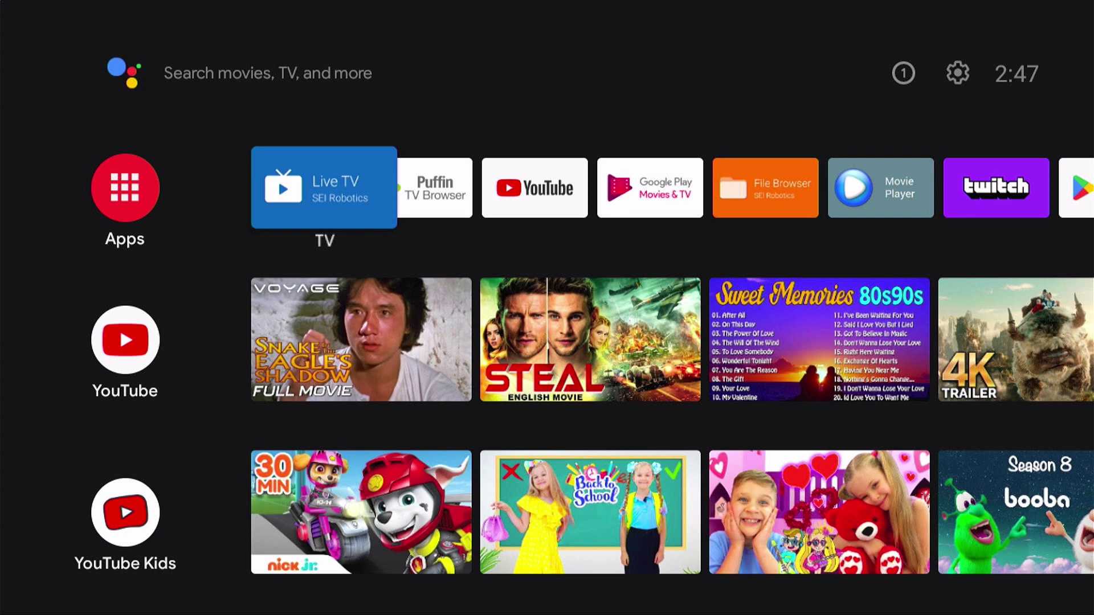
- Open Android TV Settings from the gear icon in the home screen's top bar
key("Up")
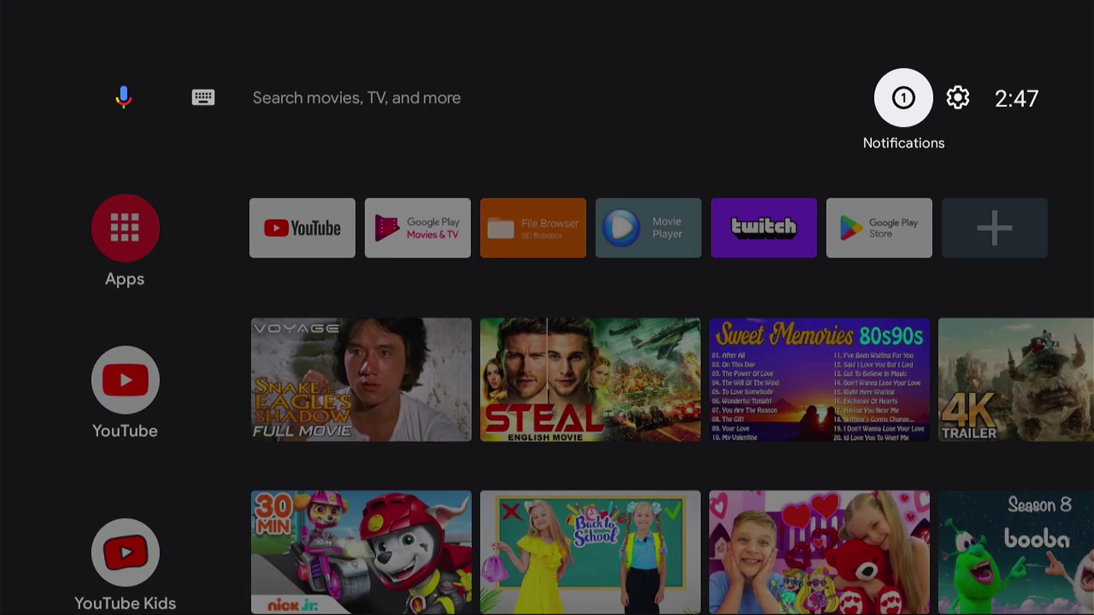
key("Right")
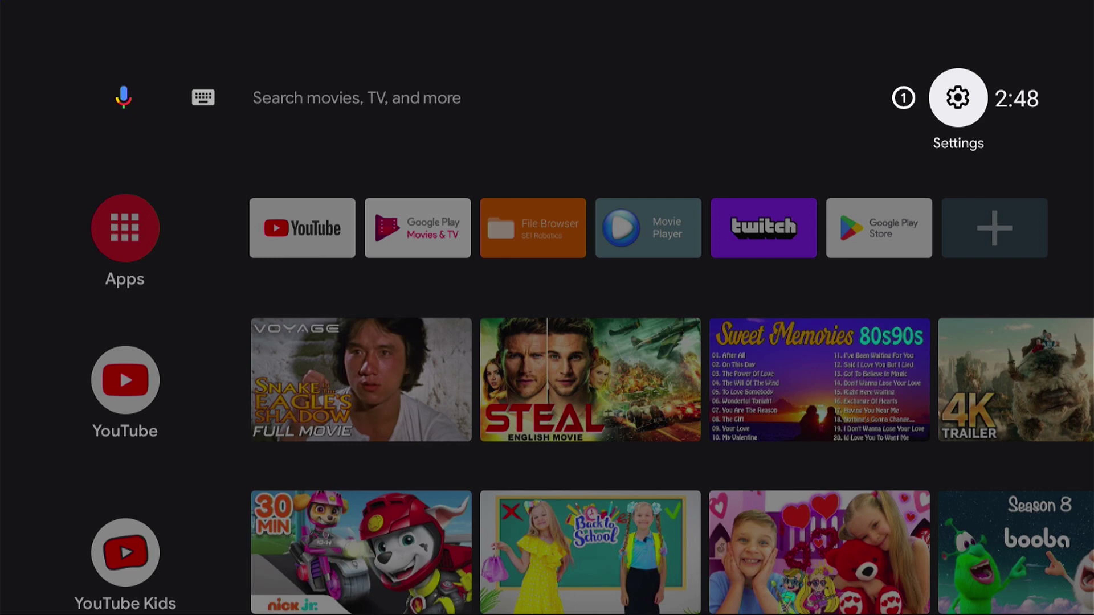
key("Return")
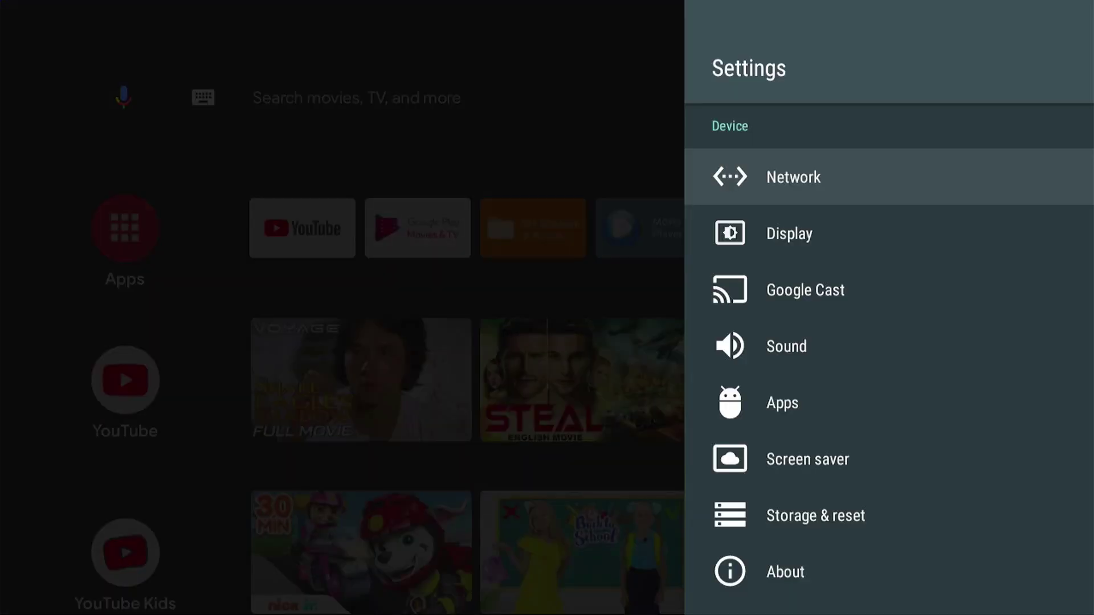
key("Down")
key("Up")
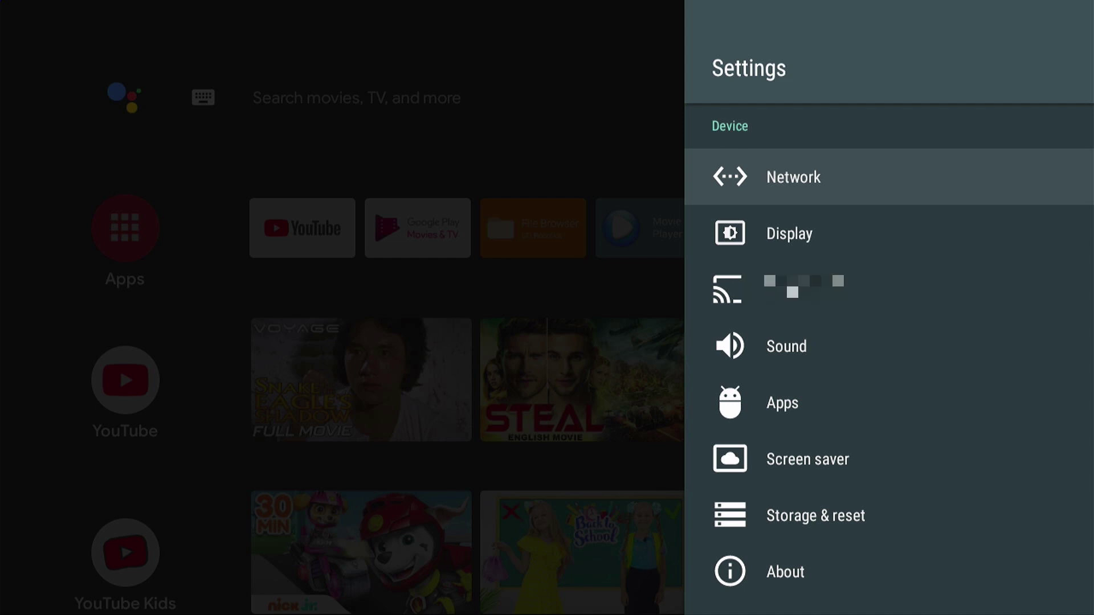
key("Return")
key("Down")
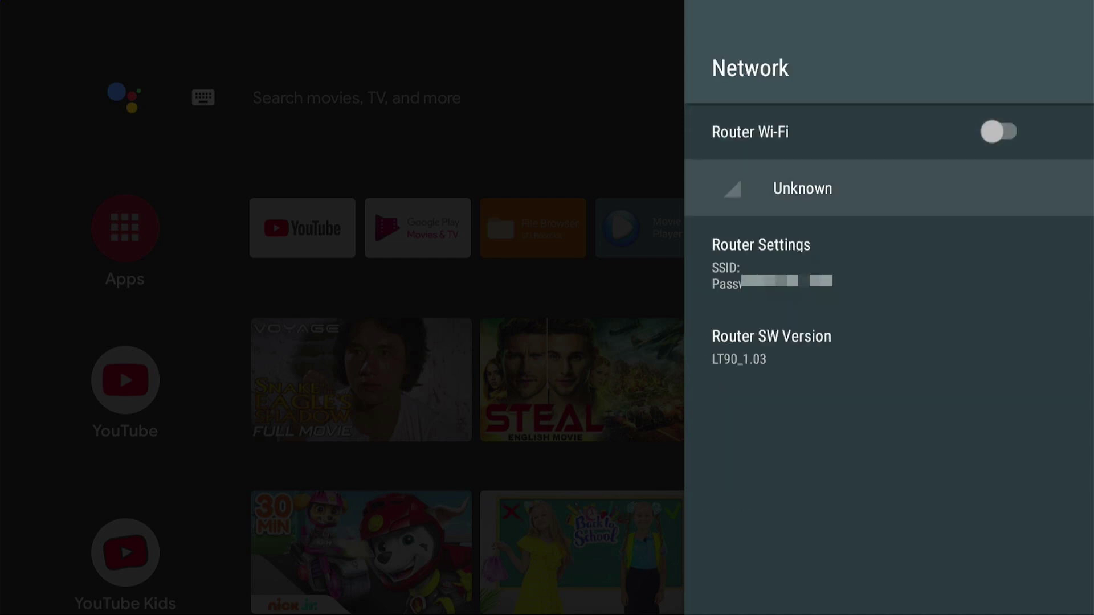
key("Up")
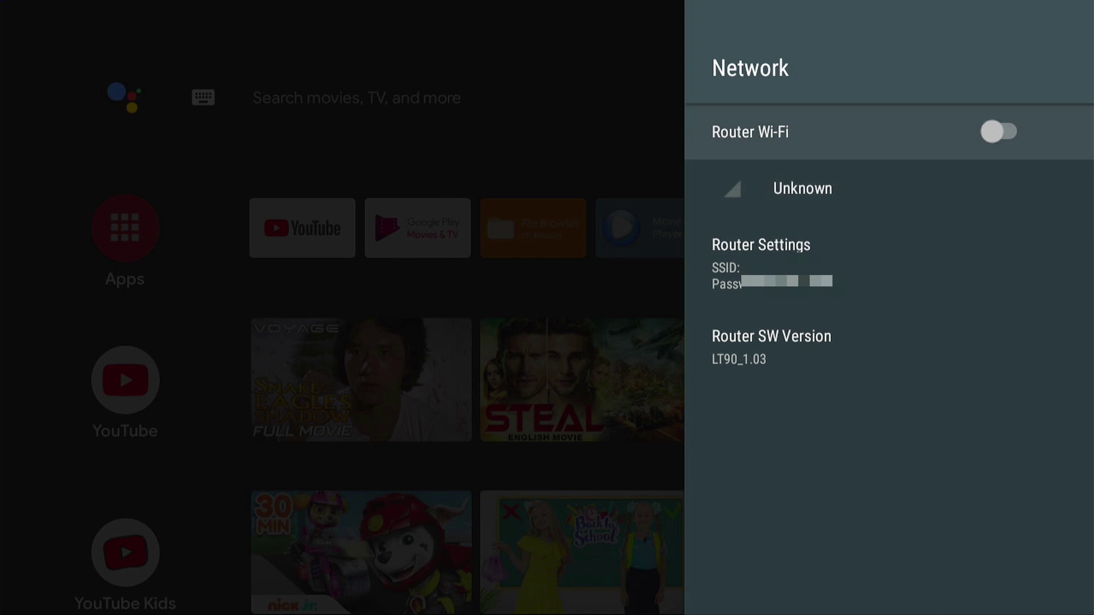
key("Down")
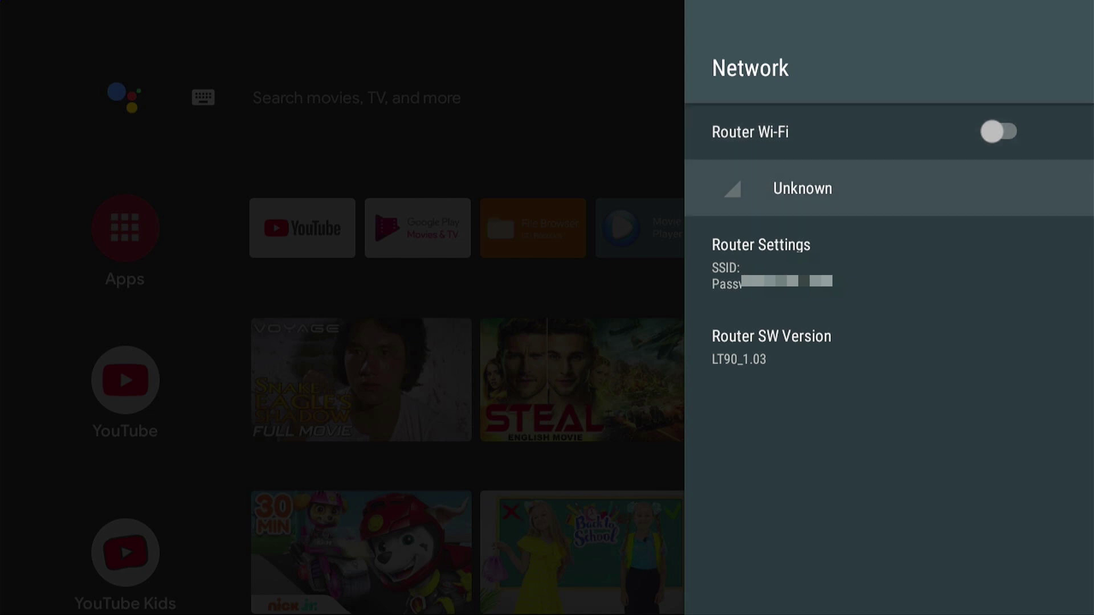
key("Down")
key("Down")
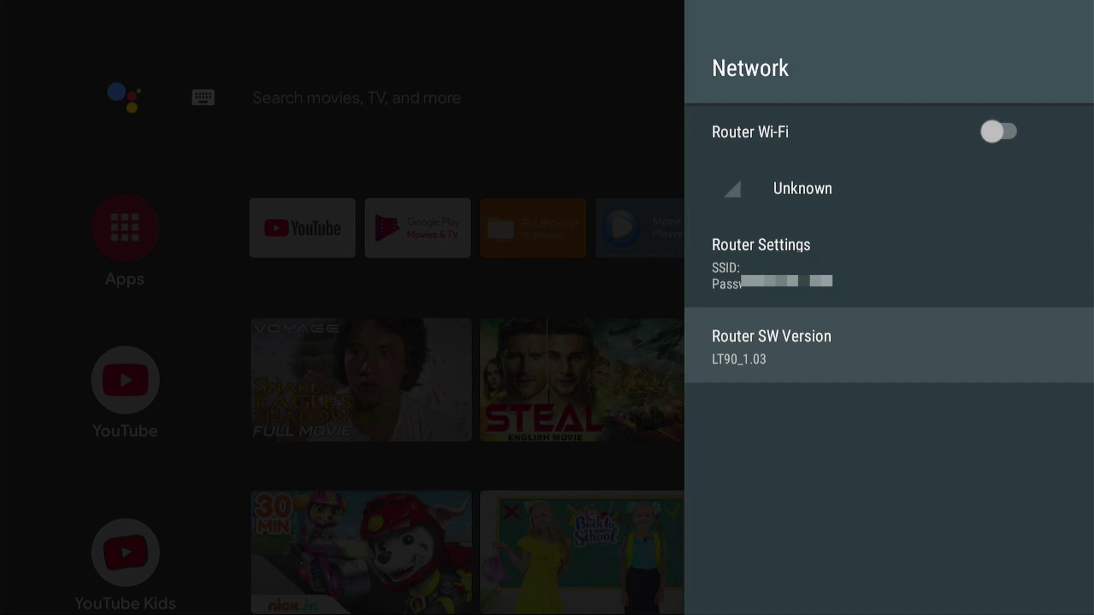
key("Escape")
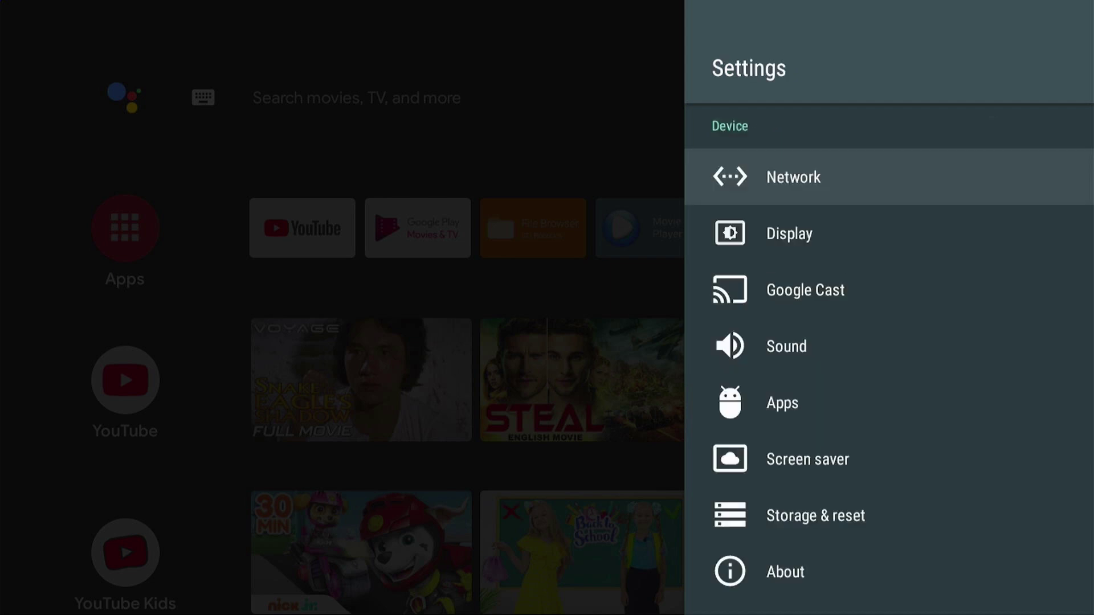
key("Down")
key("Down")
key("Down")
key("Down")
key("Down")
key("Down")
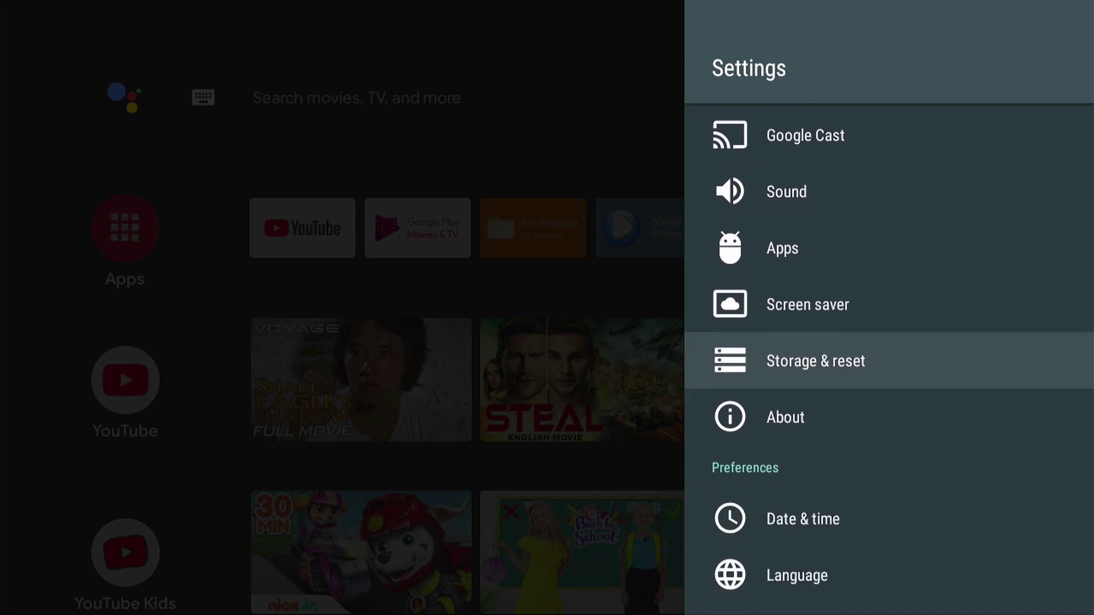
key("Down")
key("Return")
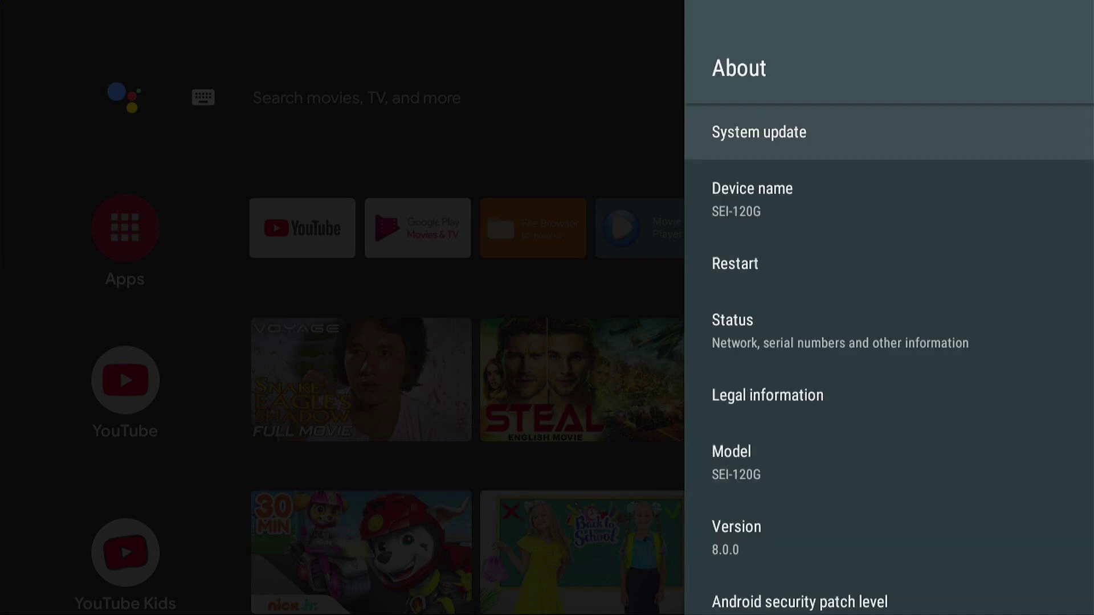
key("Down")
key("Down")
key("Down")
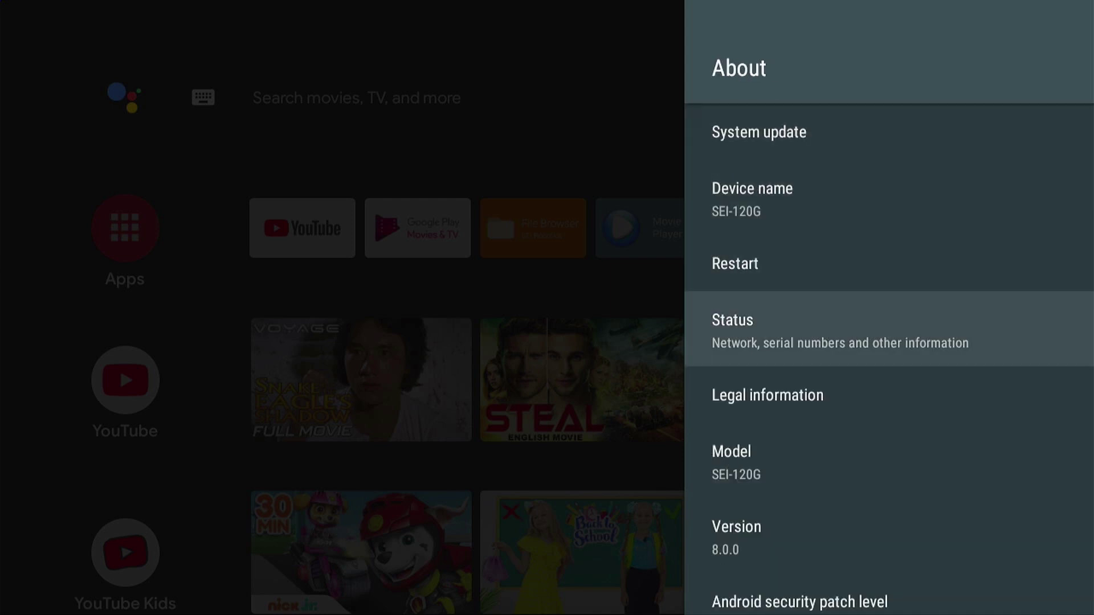
key("Return")
key("Down")
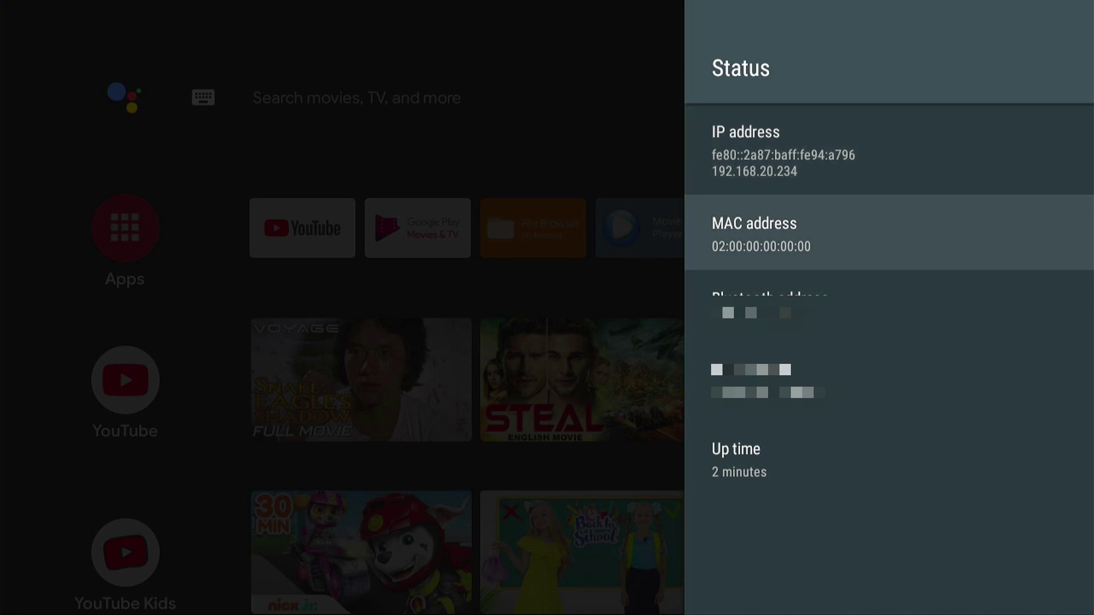
key("Up")
key("Down")
key("Up")
key("Down")
key("Up")
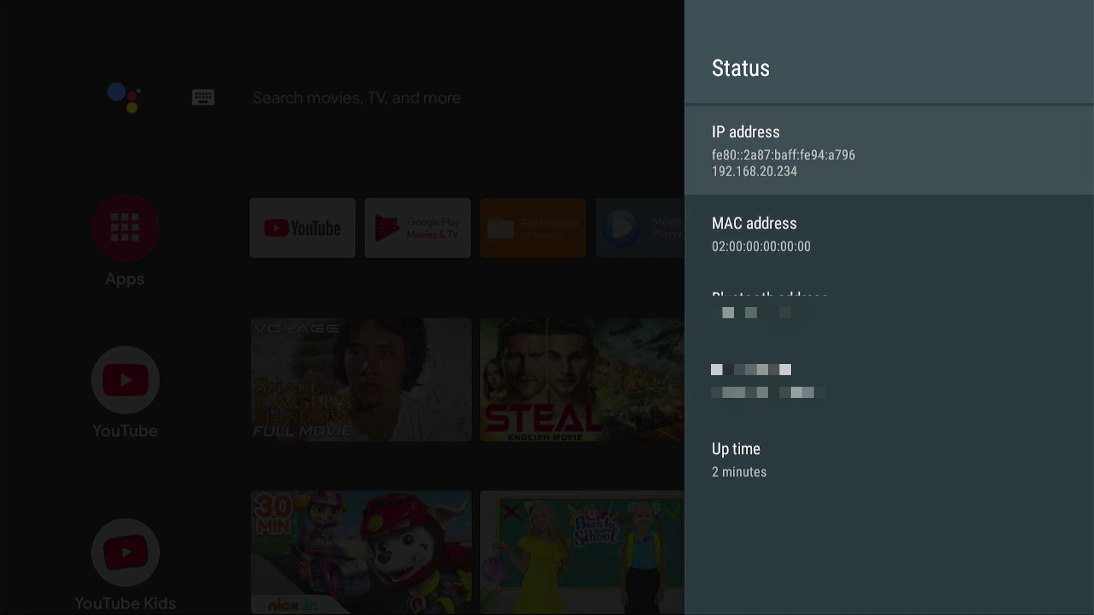
key("Escape")
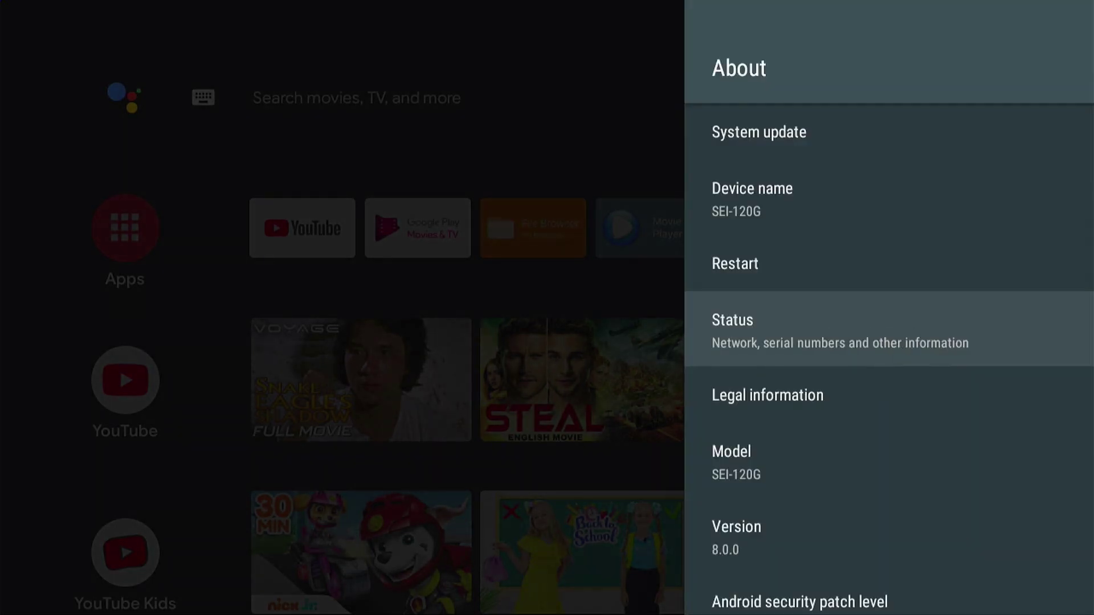
key("Escape")
key("Escape")
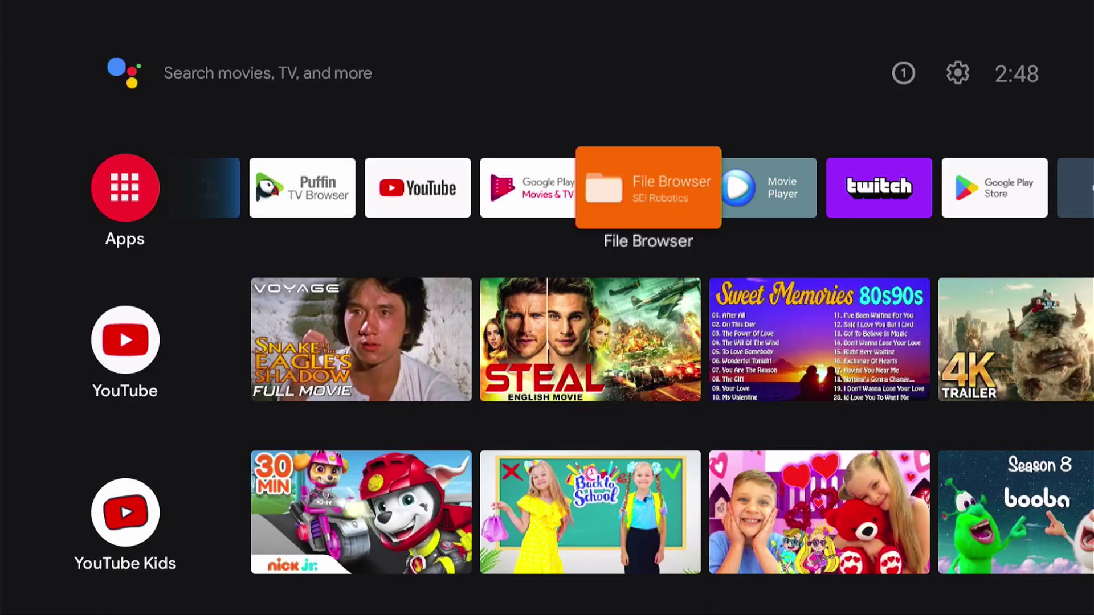
- Leave the router's DHCP lease page and head to YouTube's search
key("Left")
key("Left")
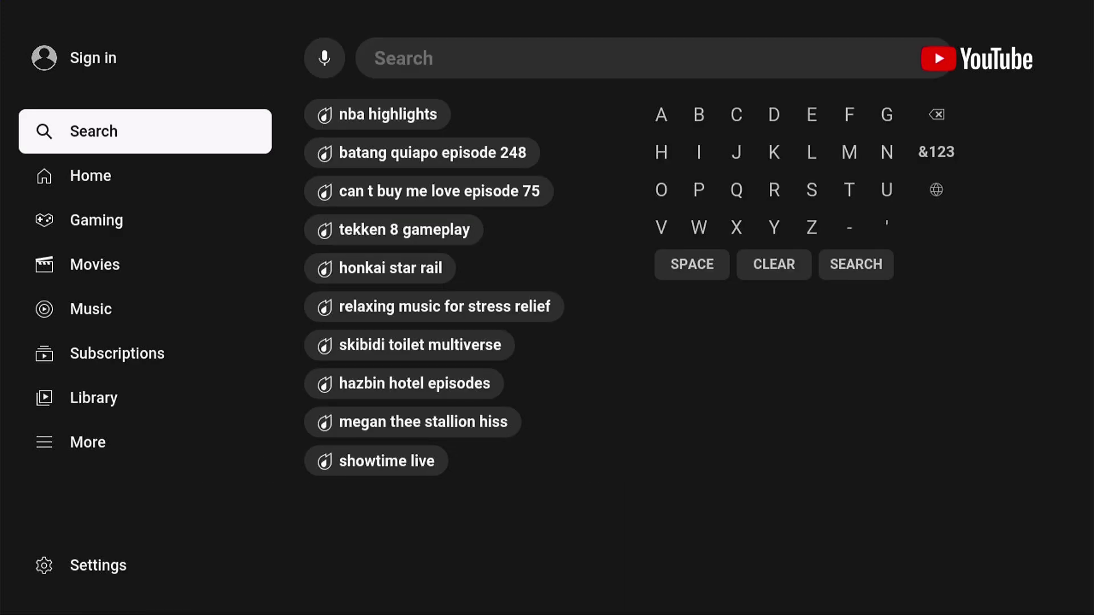
- Type 'r1bnc' on the on-screen keyboard, switching to the symbols layout for the 1
key("Right")
key("Down")
key("Right")
key("Right")
key("Down")
key("Down")
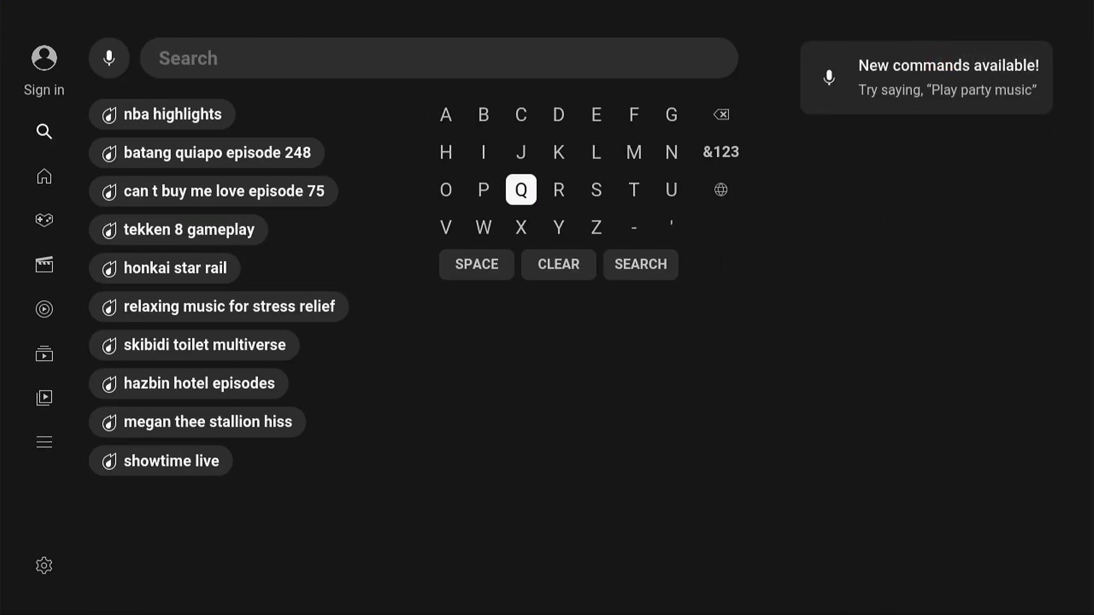
key("Right")
key("Return")
key("Up")
key("Left")
key("Left")
key("Down")
key("Right")
key("Right")
key("Up")
key("Right")
key("Right")
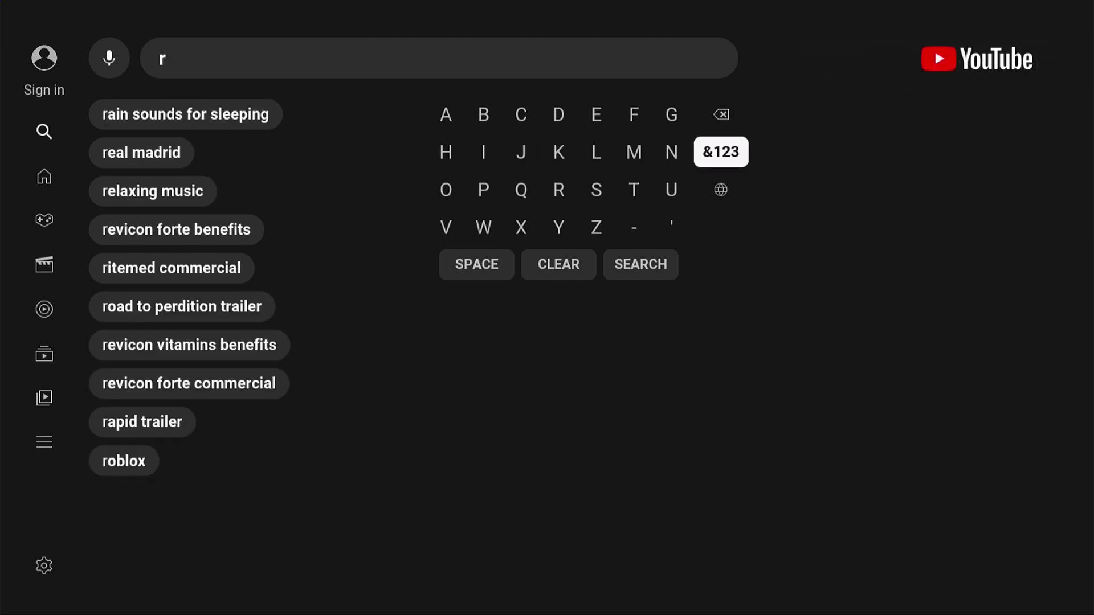
key("Return")
key("Left")
key("Left")
key("Left")
key("Left")
key("Left")
key("Left")
key("Up")
key("Left")
key("Return")
key("Right")
key("Right")
key("Right")
key("Down")
key("Right")
key("Right")
key("Right")
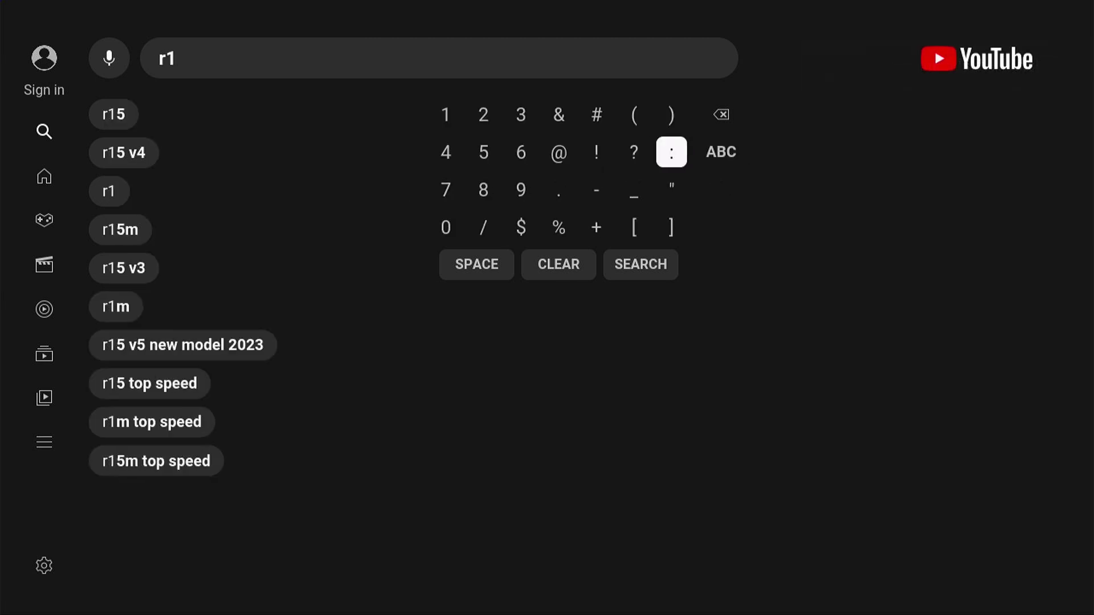
key("Right")
key("Return")
key("Up")
key("Left")
key("Left")
key("Left")
key("Return")
key("Down")
key("Right")
key("Right")
key("Right")
key("Right")
key("Right")
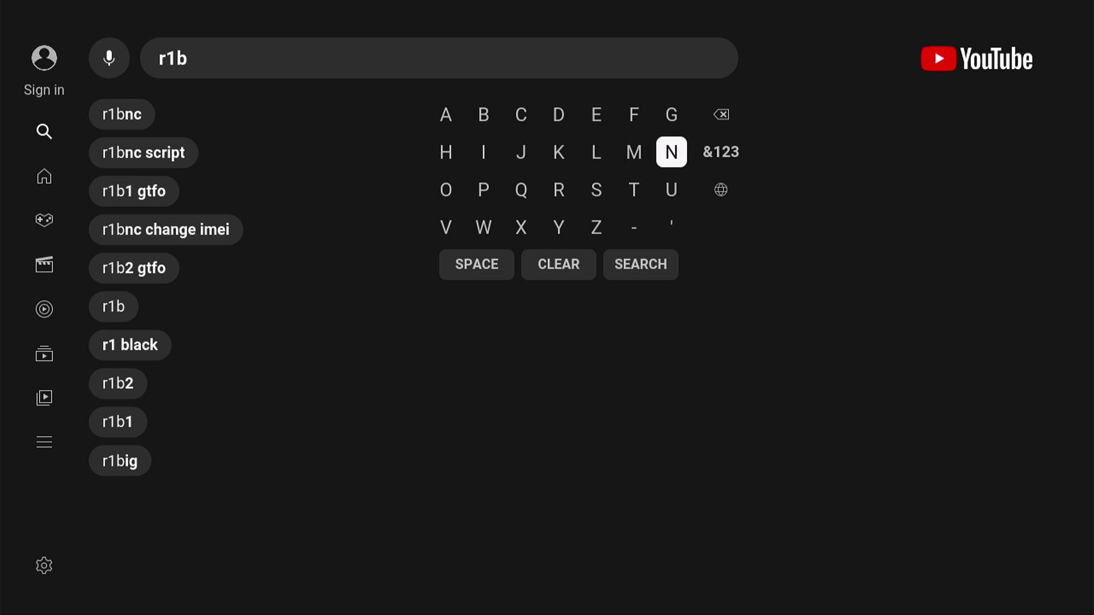
key("Return")
key("Down")
key("Left")
key("Left")
key("Left")
key("Left")
key("Up")
key("Up")
key("Return")
key("Left")
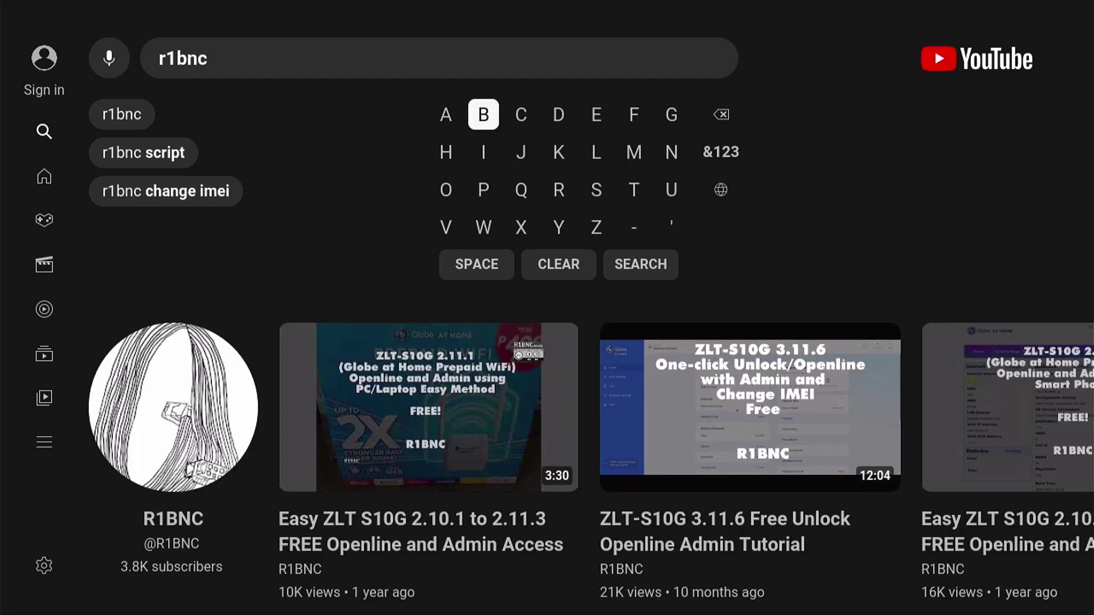
key("Return")
- Backspace the stray extra 'b' so the query reads 'r1bnc'
key("Down")
key("Down")
key("Down")
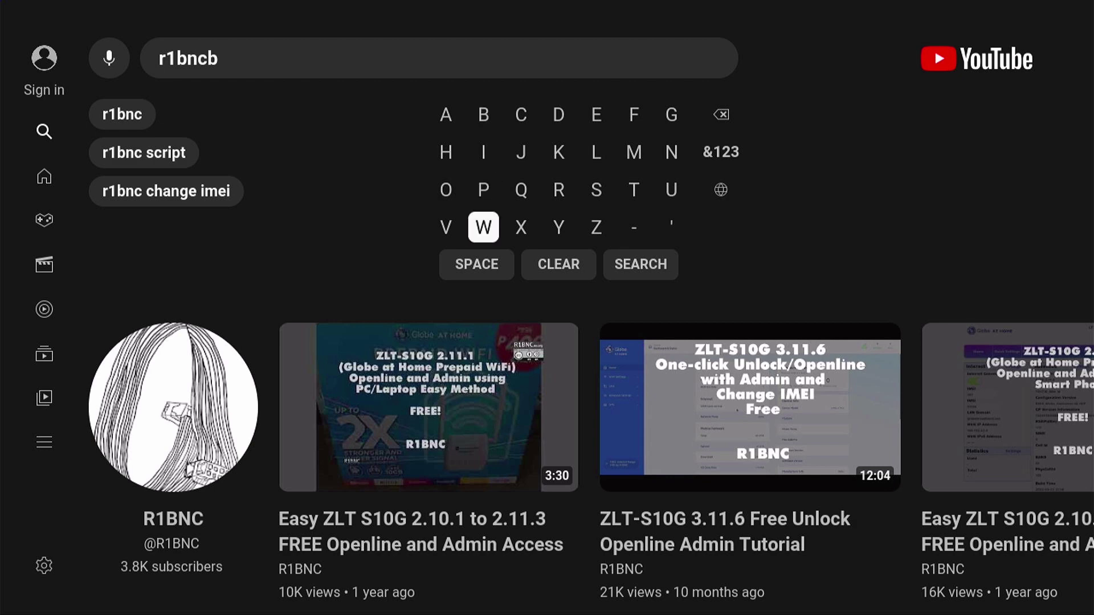
key("Down")
key("Right")
key("Up")
key("Up")
key("Up")
key("Up")
key("Right")
key("Right")
key("Right")
key("Right")
key("Return")
- Look over the suggestions and results for 'r1bnc'
key("Down")
key("Left")
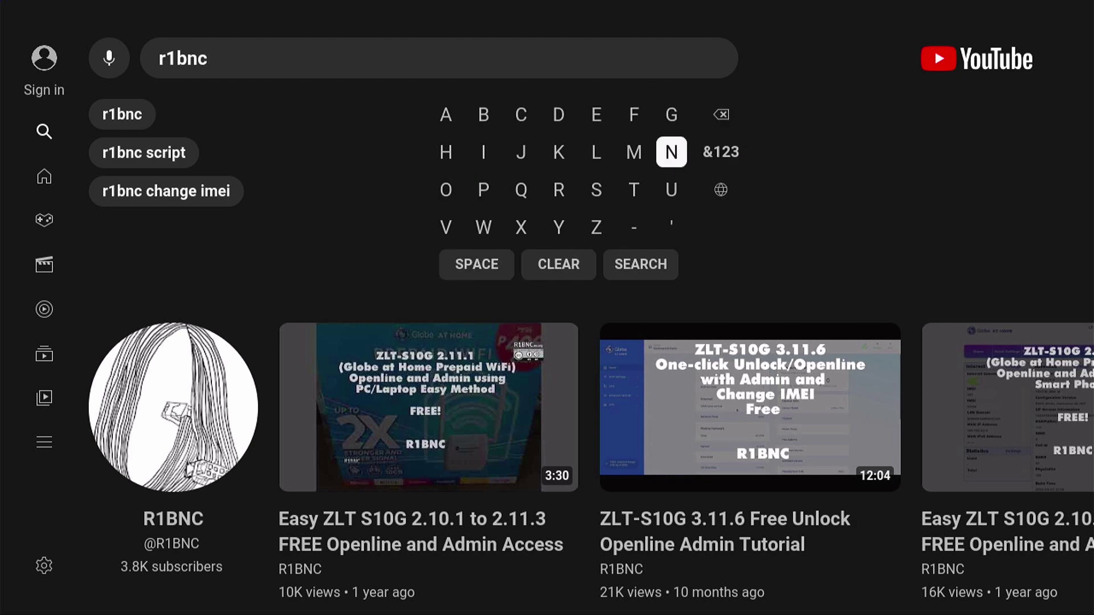
key("Left")
key("Left")
key("Left")
key("Left")
key("Left")
key("Left")
key("Down")
key("Down")
key("Left")
key("Down")
key("Down")
key("Down")
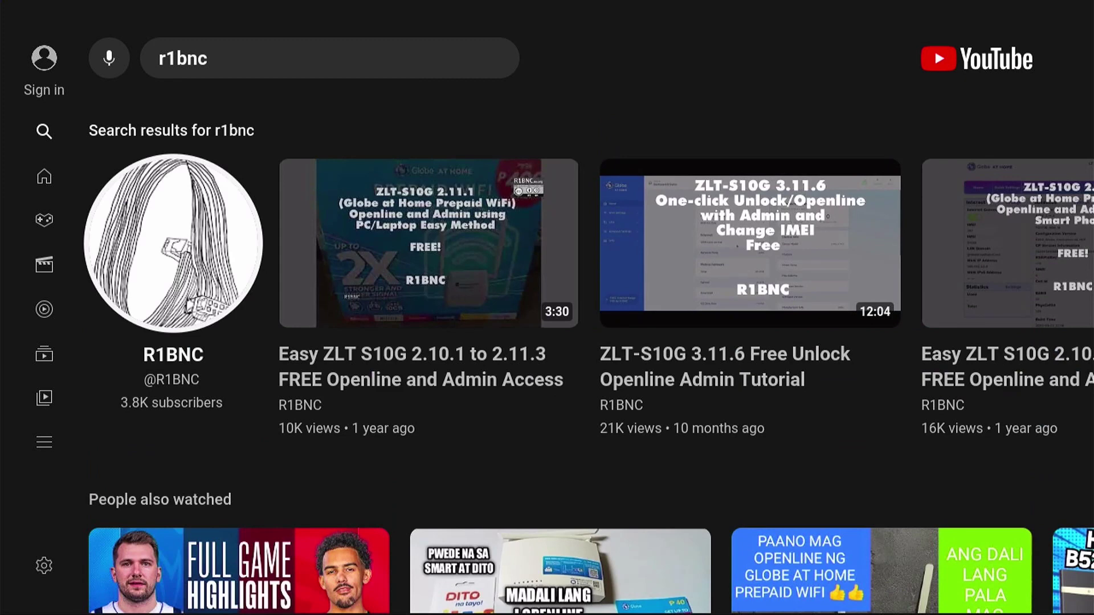
- Extend the query to 'r1bnc gaming' and run the search
key("Up")
key("Right")
key("Up")
key("Up")
key("Left")
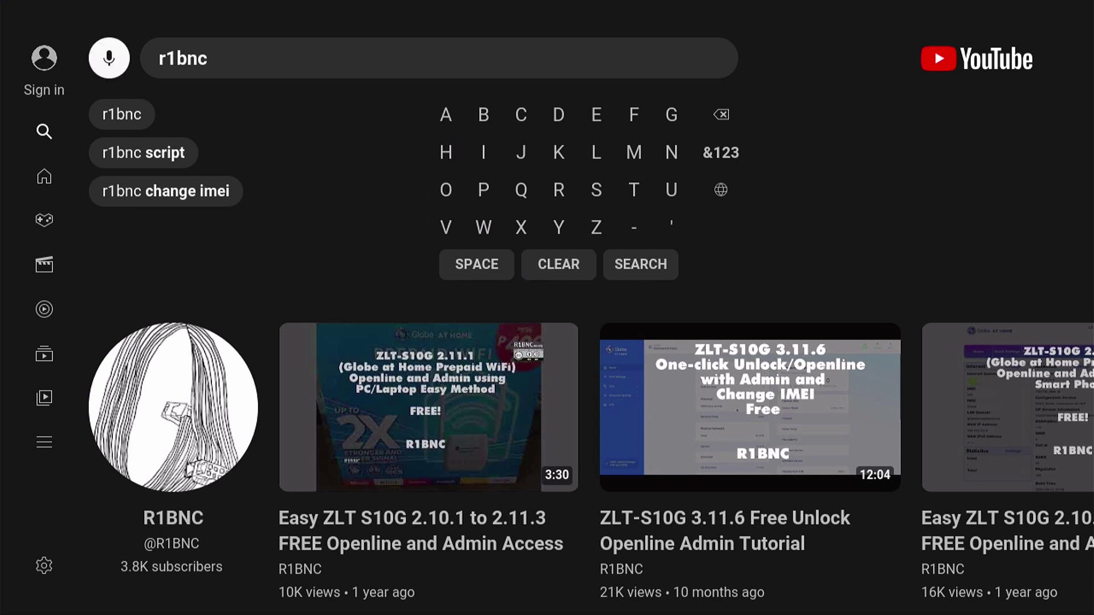
key("Right")
key("Left")
key("Right")
key("Right")
key("Right")
key("Right")
key("Right")
key("Down")
key("Down")
key("Down")
key("Down")
key("Return")
key("Up")
key("Up")
key("Up")
key("Left")
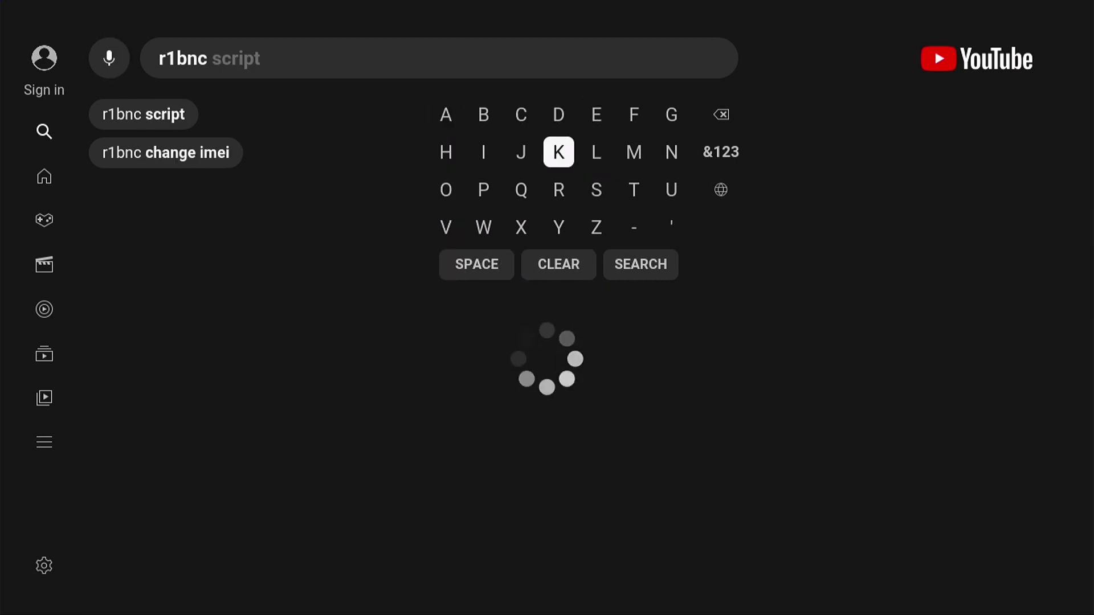
key("Up")
key("Right")
key("Right")
key("Right")
key("Return")
key("Left")
key("Left")
key("Left")
key("Left")
key("Left")
key("Left")
key("Return")
key("Right")
key("Right")
key("Right")
key("Right")
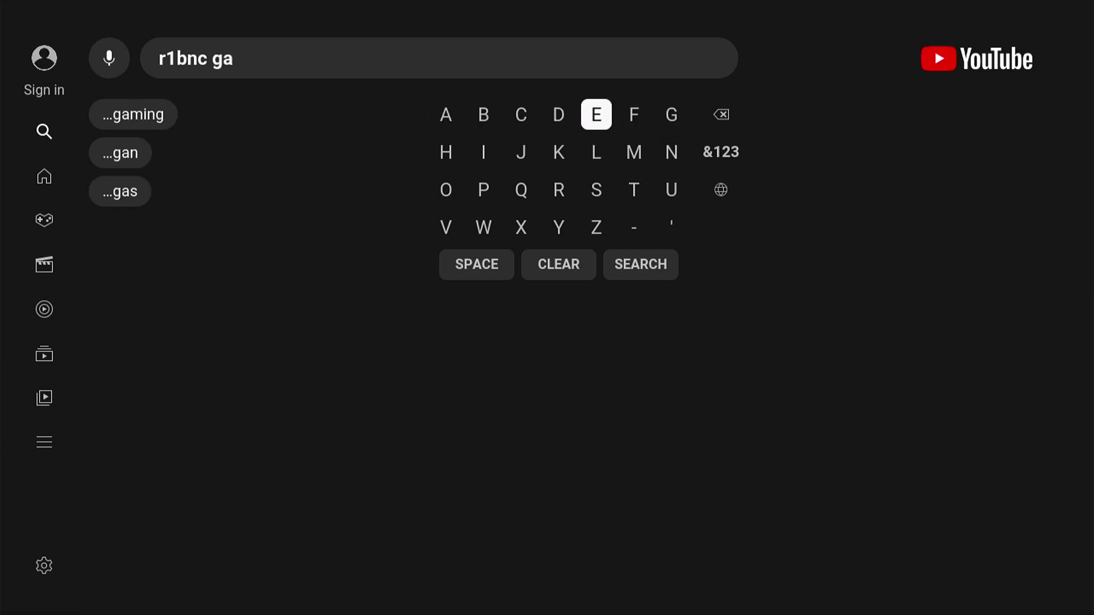
key("Down")
key("Right")
key("Return")
key("Left")
key("Left")
key("Left")
key("Left")
key("Return")
key("Right")
key("Right")
key("Right")
key("Right")
key("Right")
key("Right")
key("Left")
key("Return")
key("Up")
key("Return")
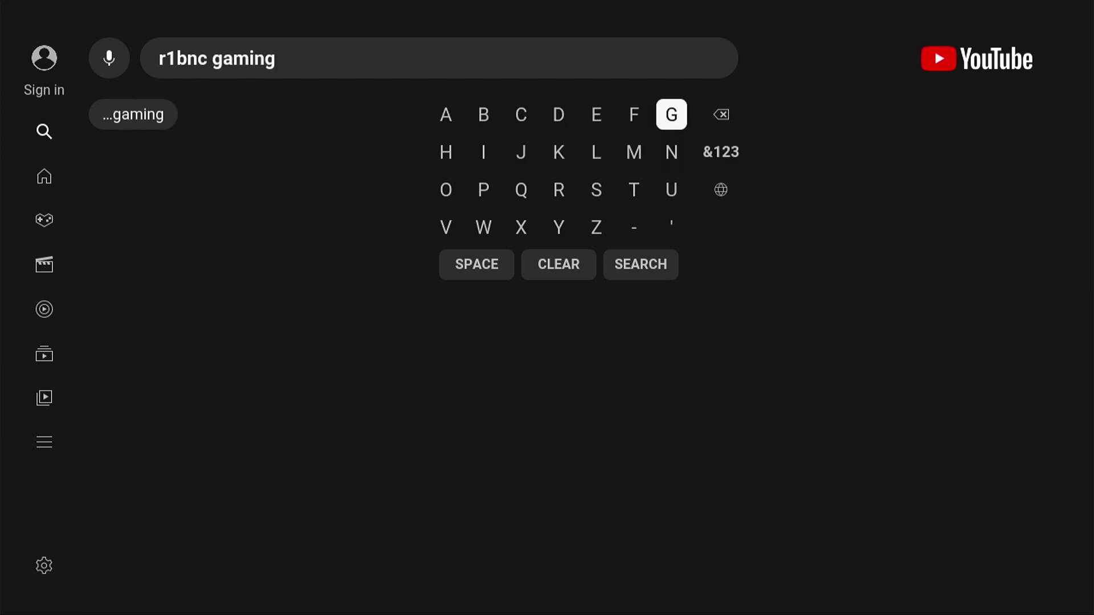
key("Down")
key("Left")
key("Left")
key("Down")
key("Down")
key("Down")
key("Right")
key("Right")
key("Return")
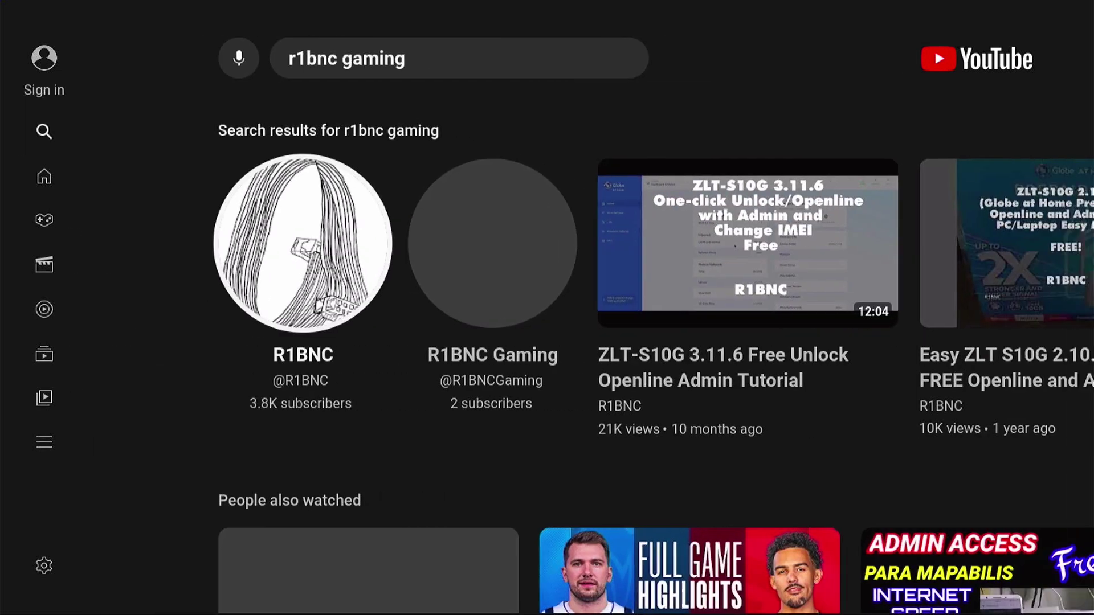
- Open the R1BNC Gaming channel and move along its uploads to Operation 627 – Part 1
key("Down")
key("Up")
key("Right")
key("Return")
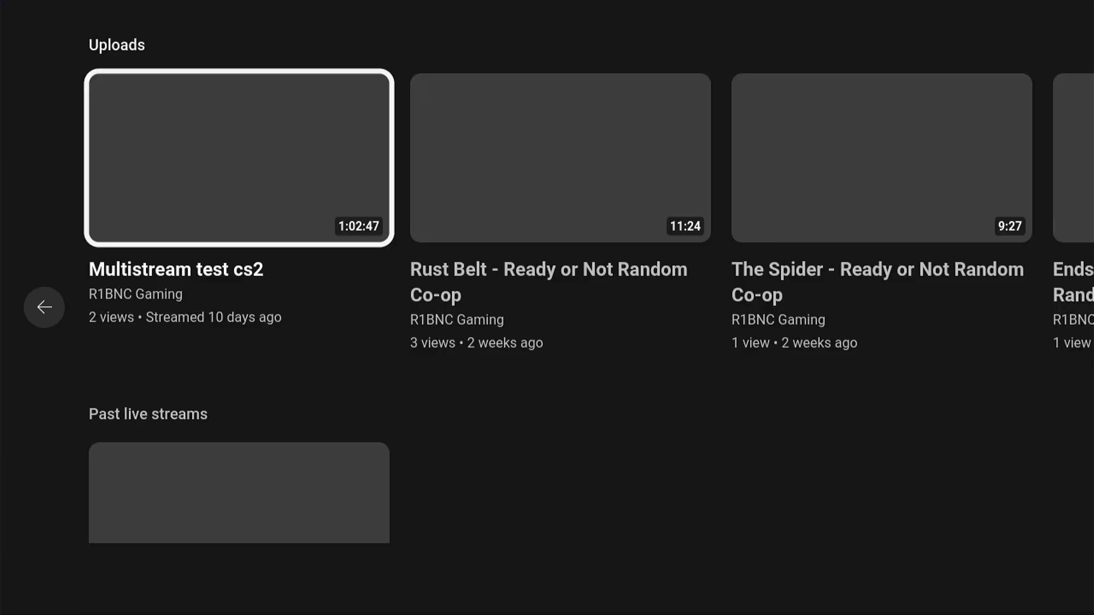
key("Right")
key("Right")
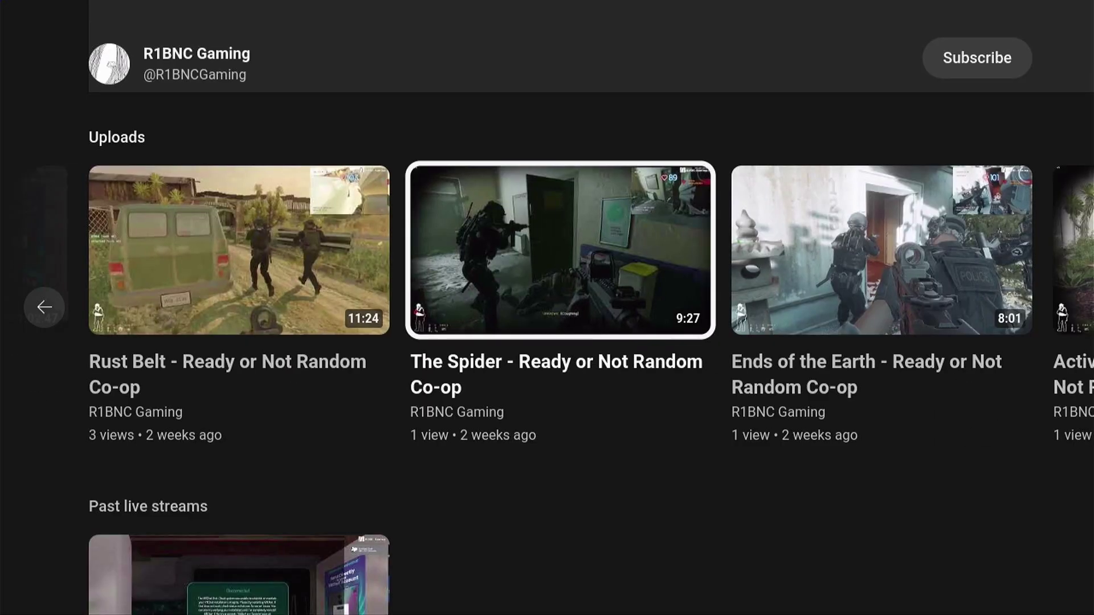
key("Right")
key("Right")
key("Right")
key("Right")
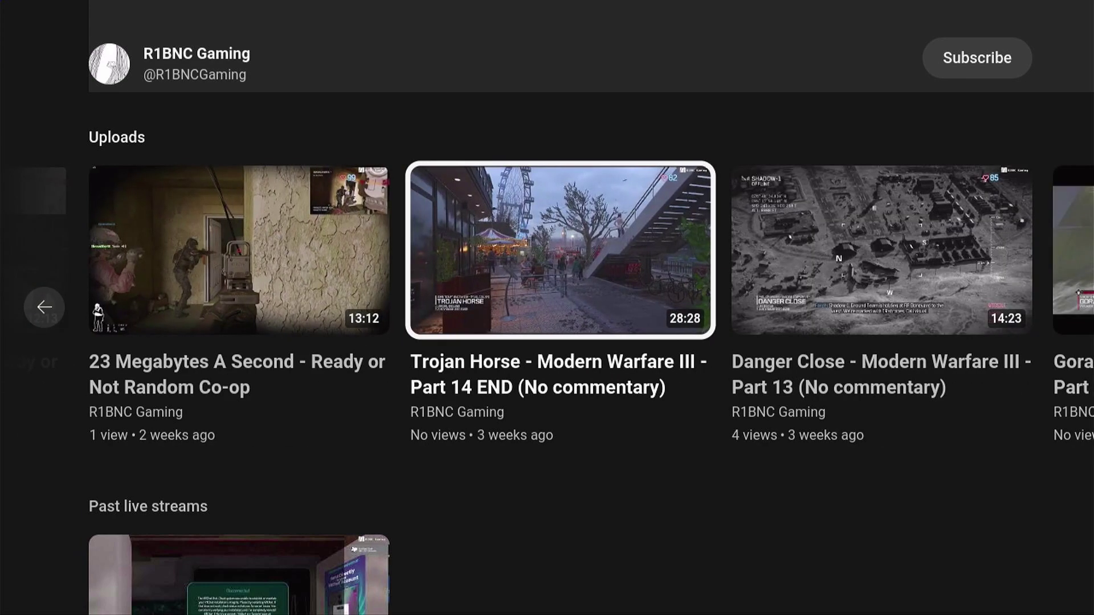
key("Right")
key("Right")
key("Right")
key("Right")
key("Right")
key("Right")
key("Right")
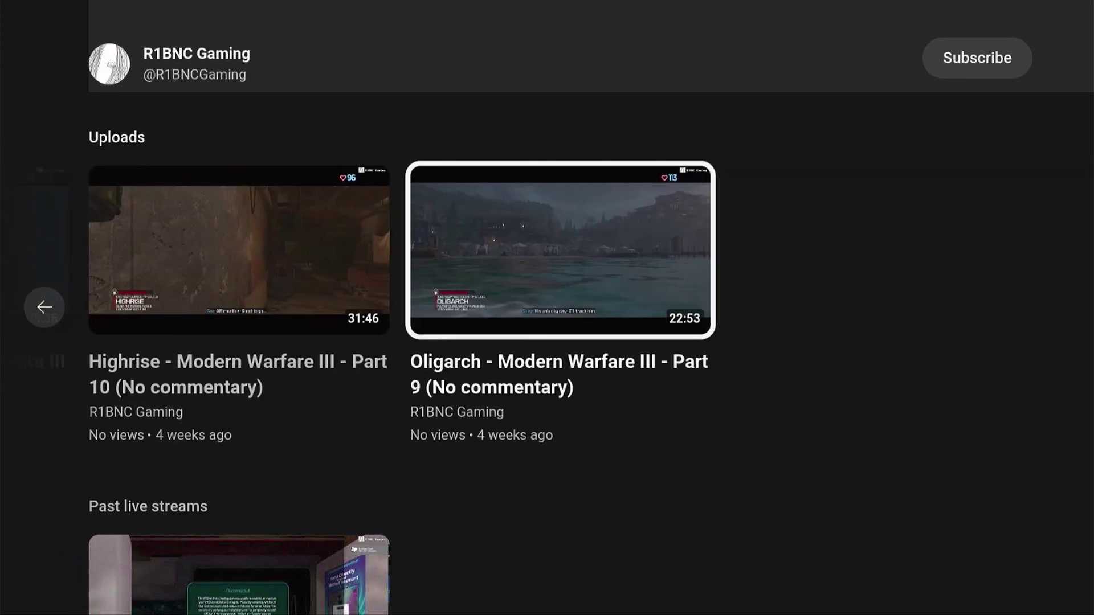
key("Right")
key("Right")
key("Right")
key("Right")
key("Right")
key("Right")
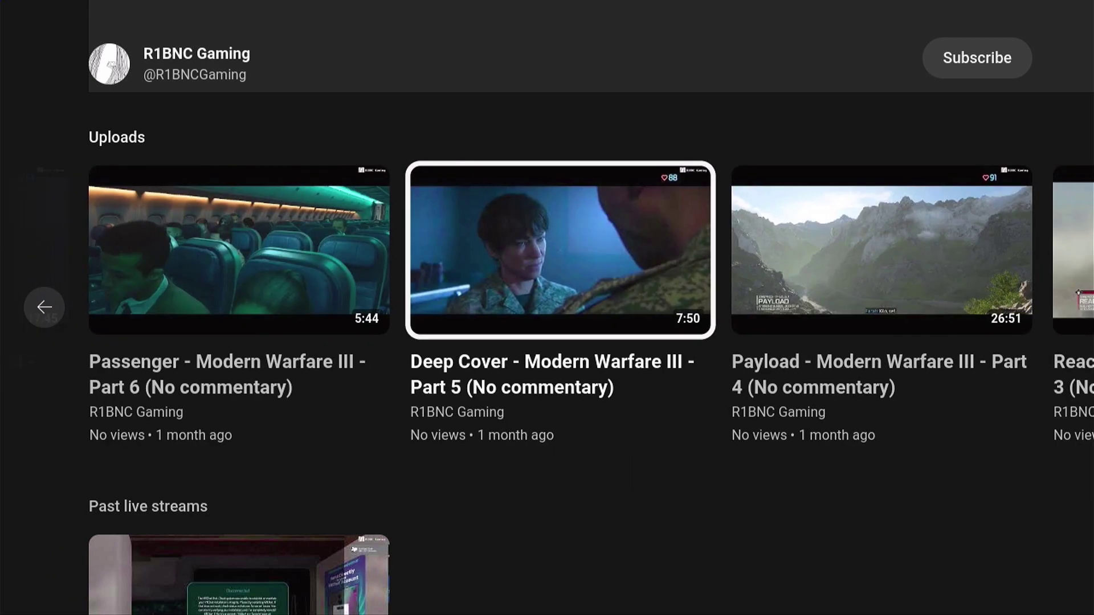
key("Left")
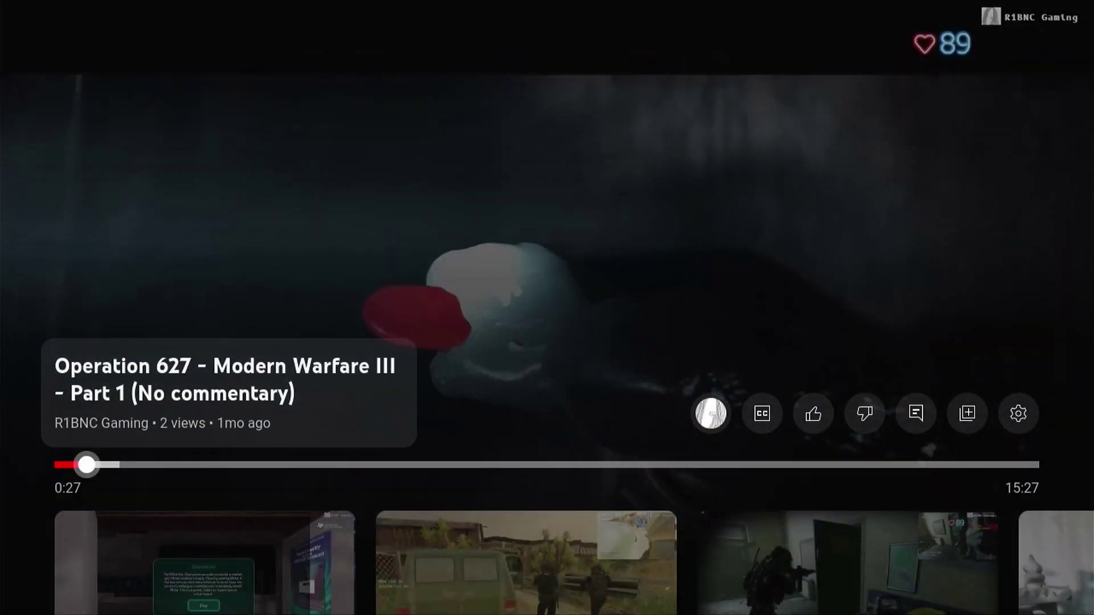
- Watch Operation 627, cancelling a seek and peeking at suggestions, then show the player info
key("Right")
key("Escape")
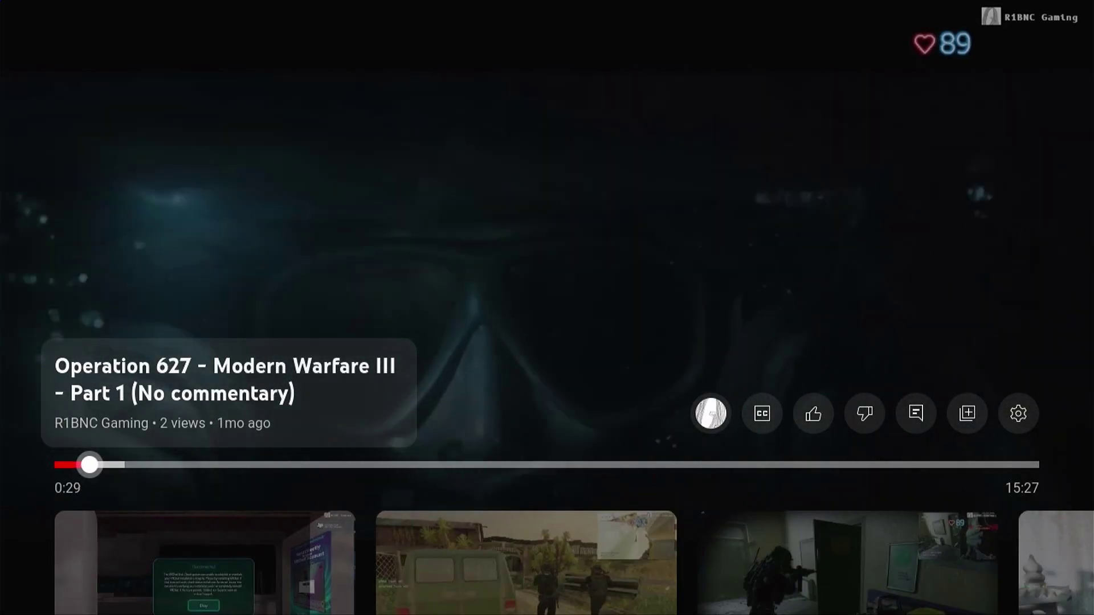
key("Down")
key("Up")
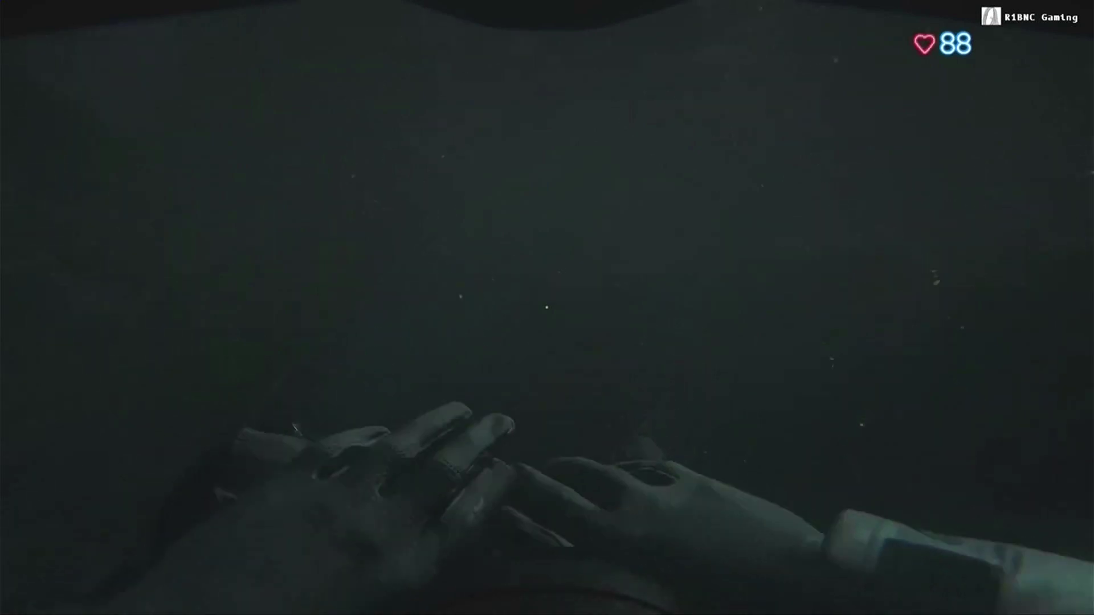
key("Down")
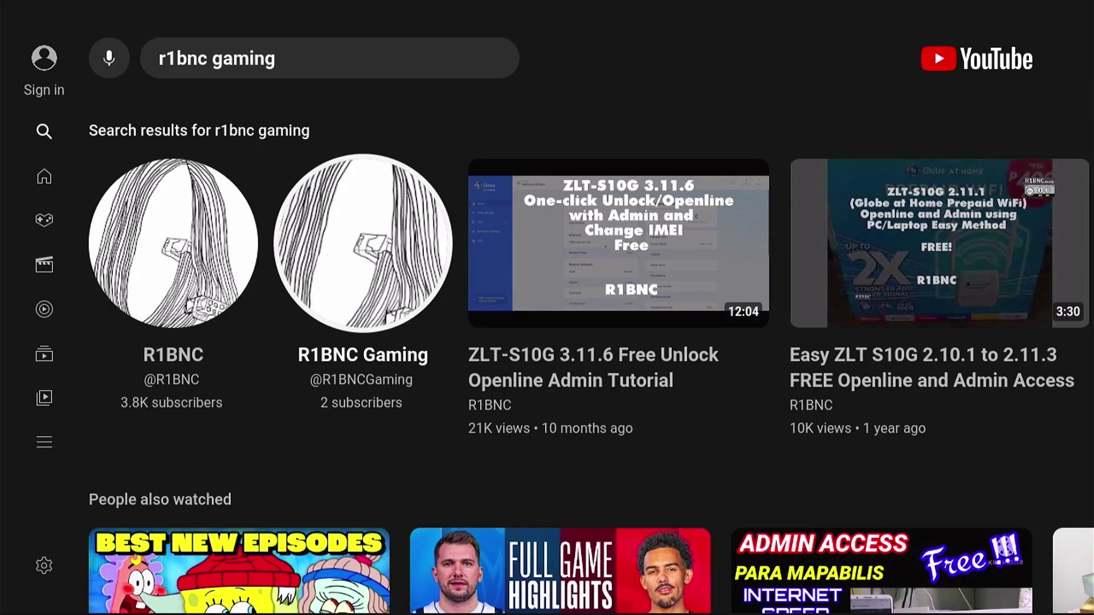
- Exit YouTube via its side menu's Home and move along the app row to Twitch
key("Left")
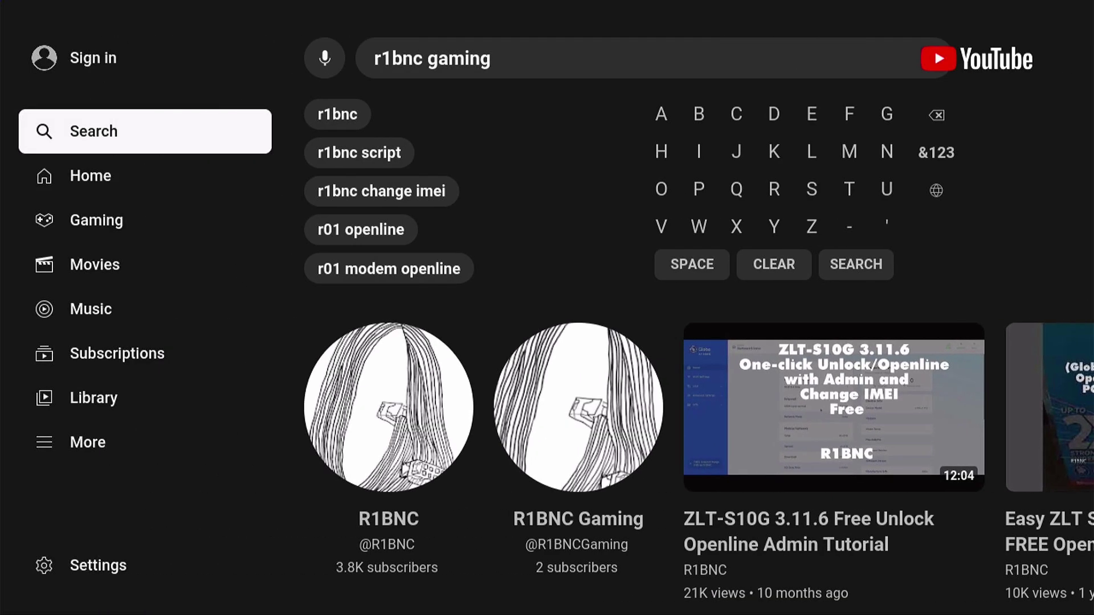
key("Down")
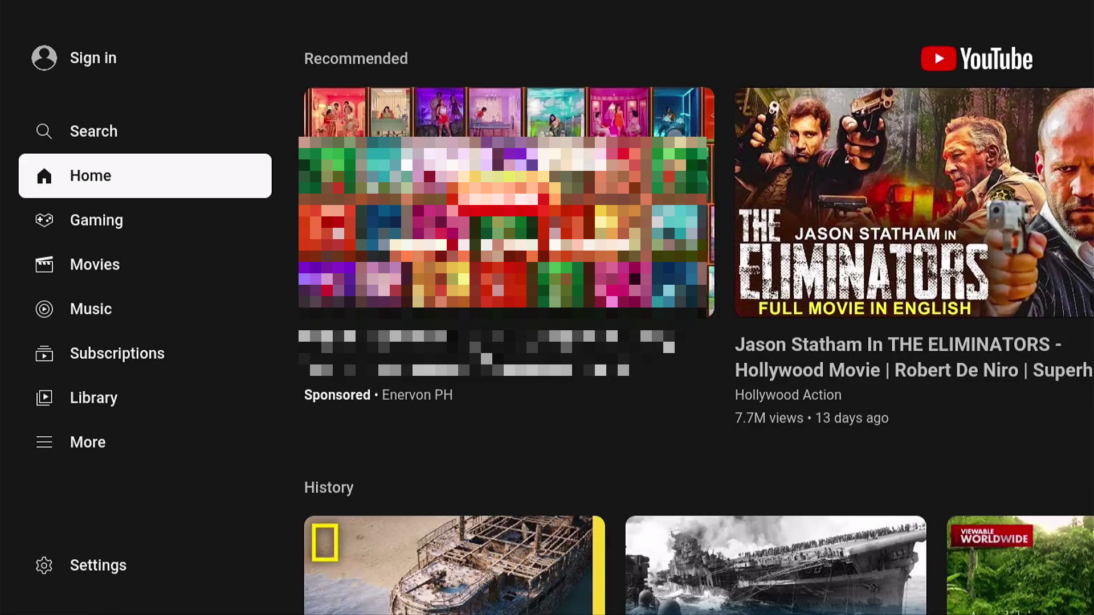
key("Escape")
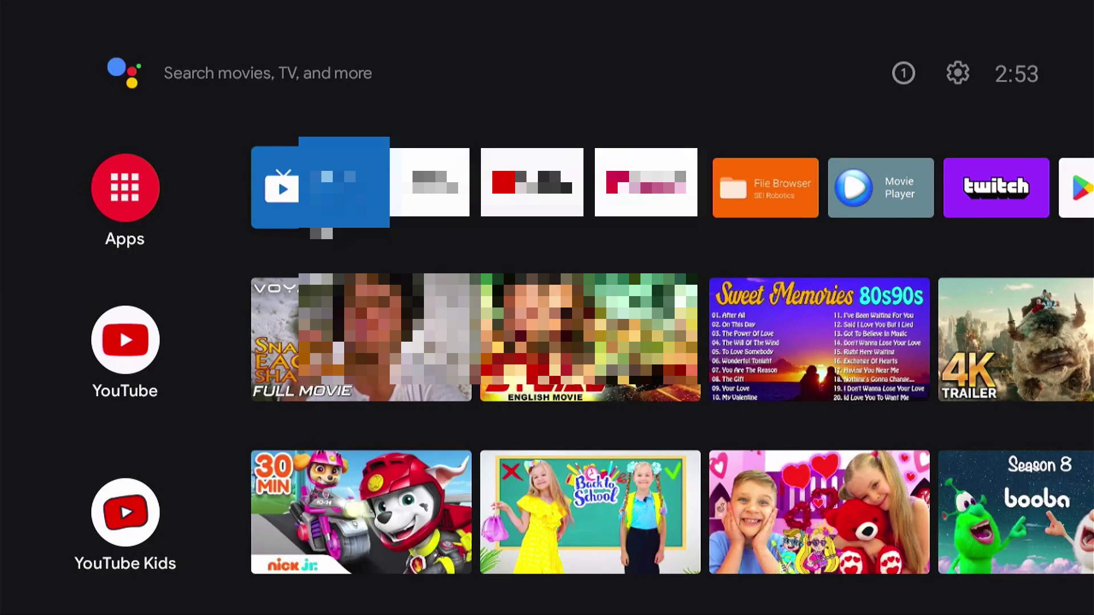
key("Right")
key("Right")
key("Right")
key("Right")
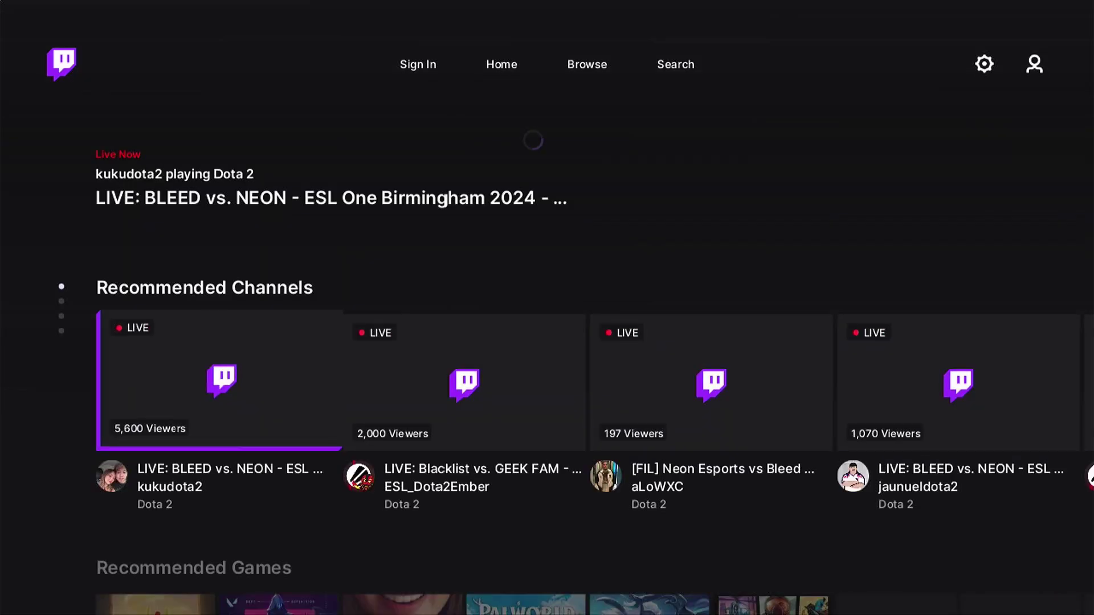
- Browse Twitch's Recommended Games row, then close Twitch back to the TV home
key("Down")
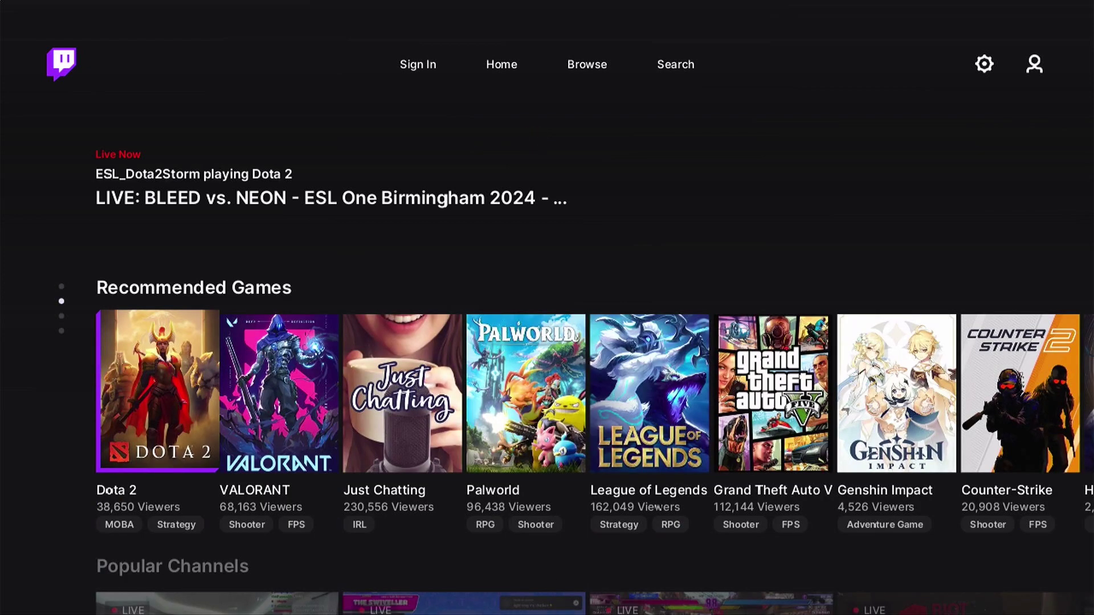
key("Right")
key("Right")
key("Right")
key("Right")
key("Right")
key("Right")
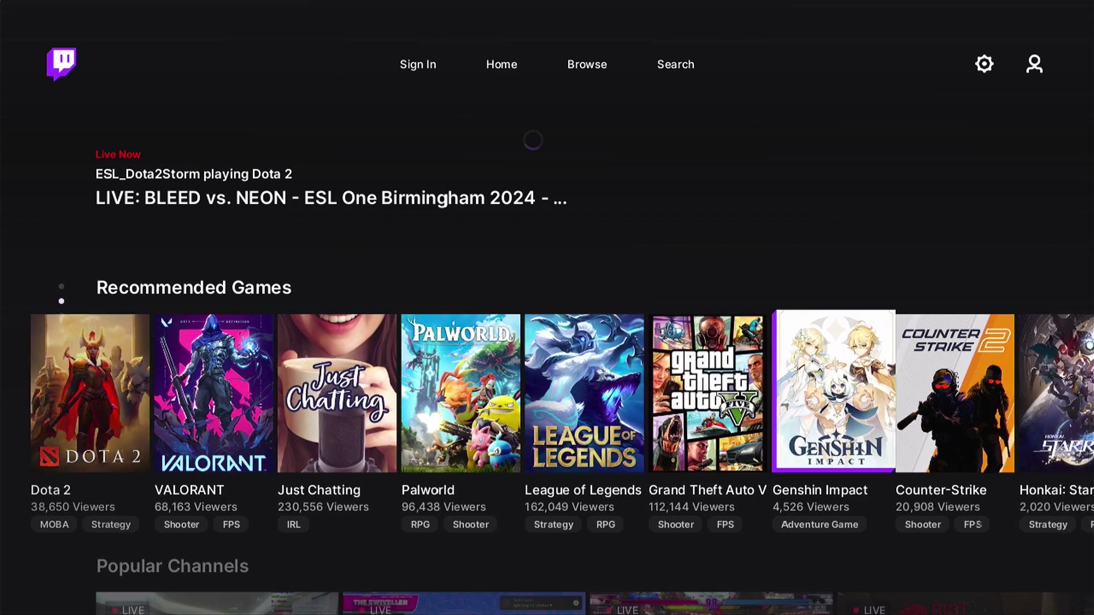
key("Right")
key("Right")
key("Right")
key("Right")
key("Right")
key("Right")
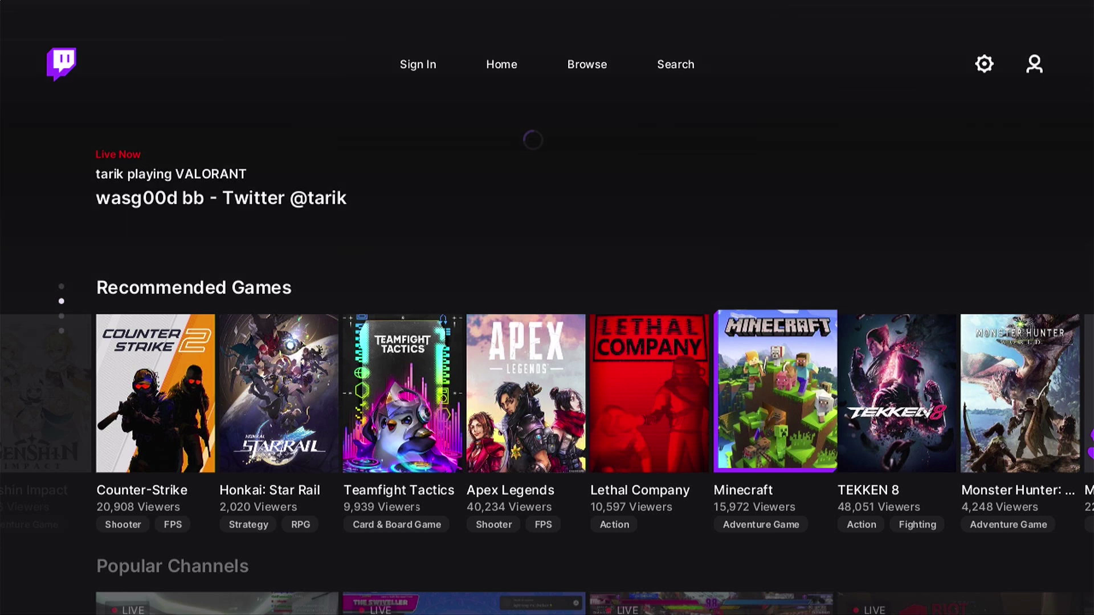
key("Escape")
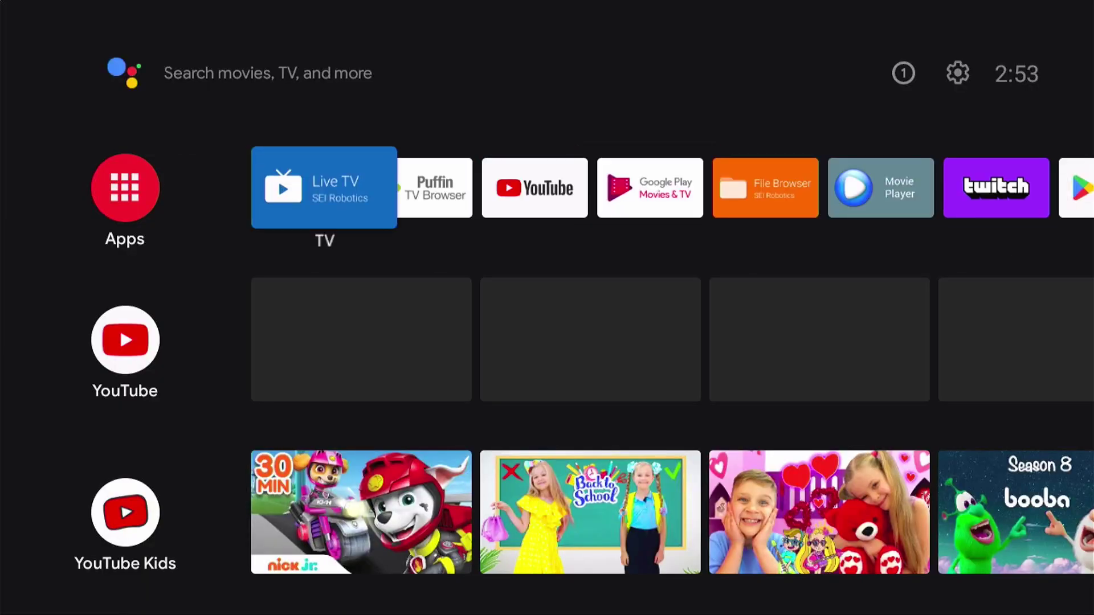